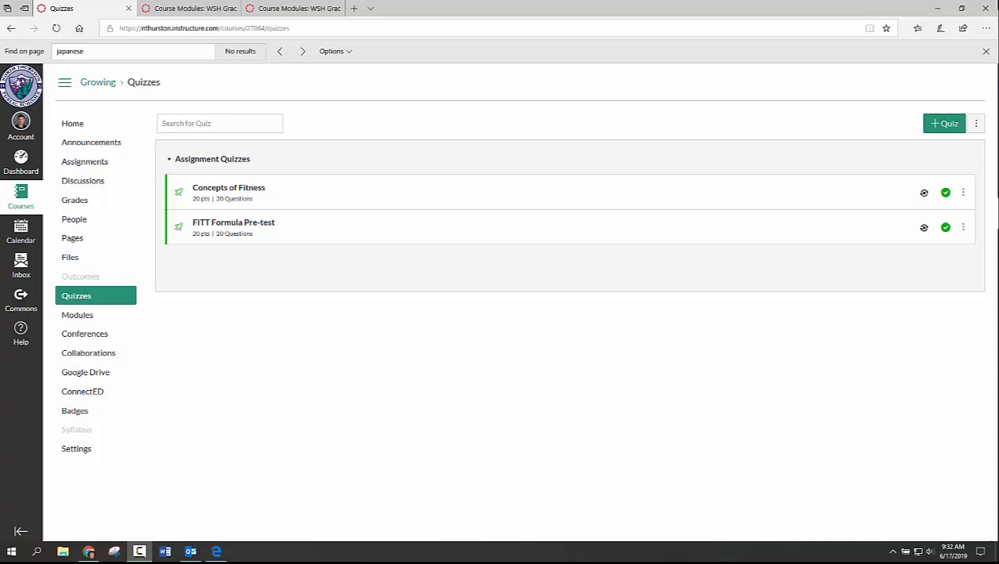
Step: Create a new quiz, view its empty question section, and return to the course's quiz list
left_click(942, 126)
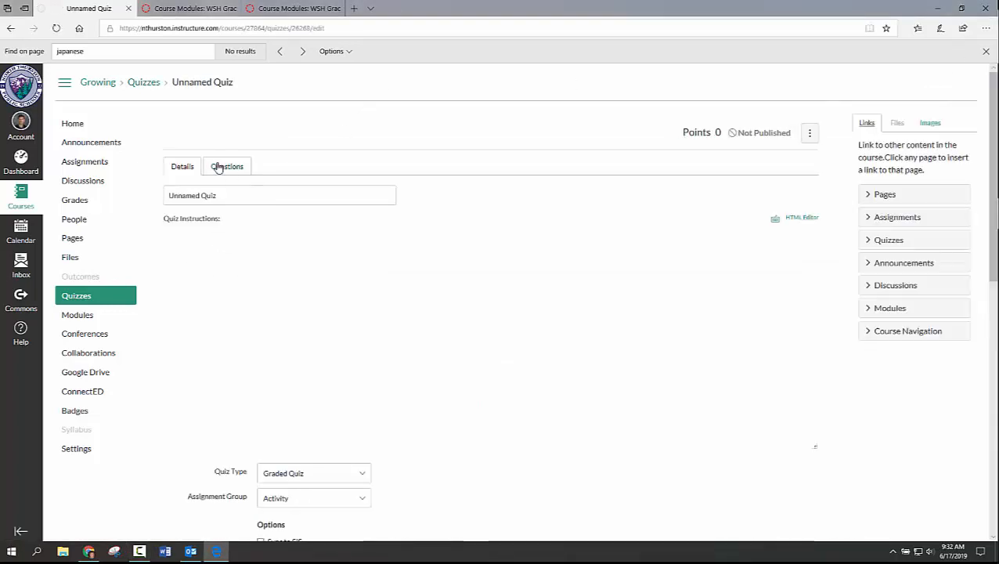
left_click(223, 168)
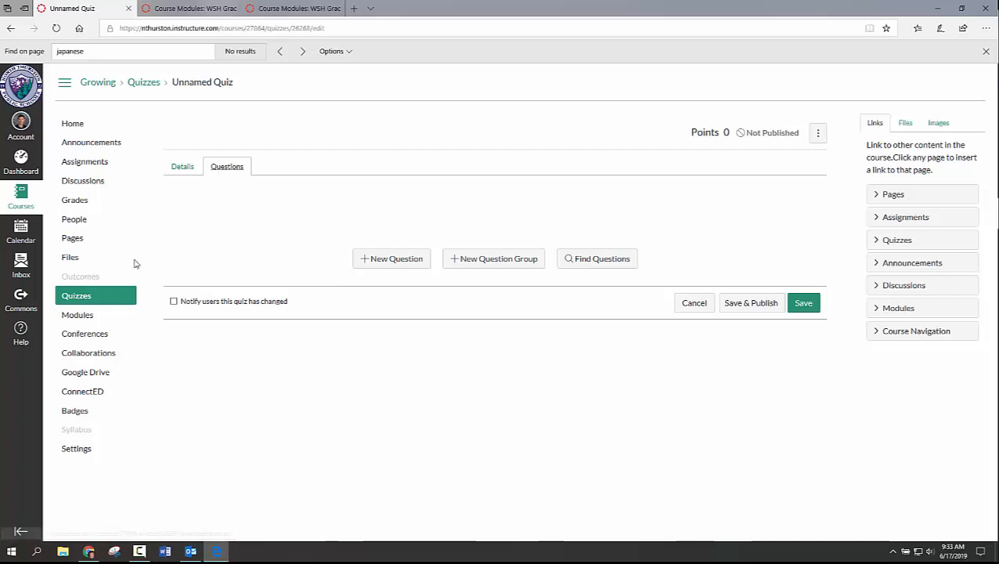
left_click(81, 302)
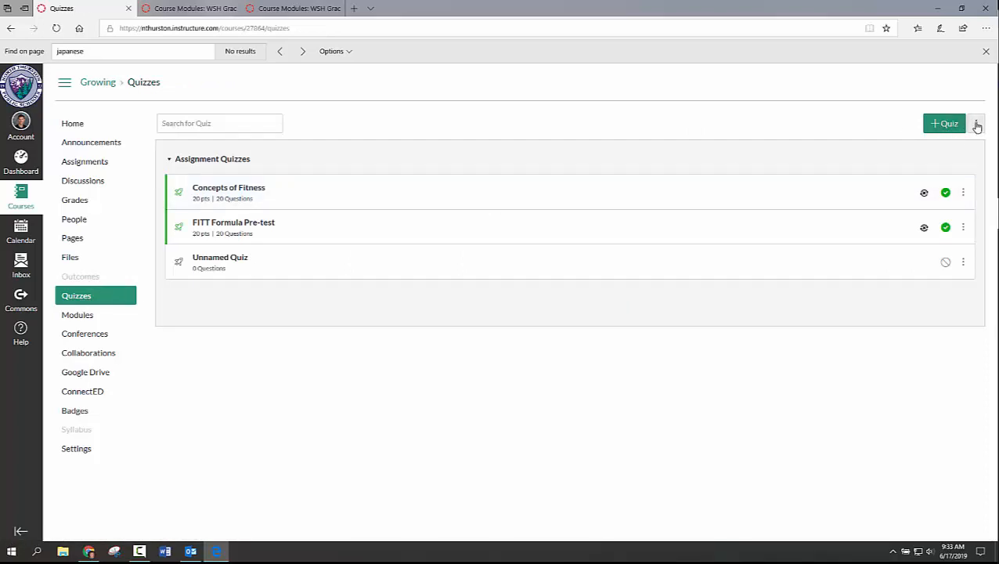
Step: Open the course's question banks and look through the questions in the Unfiled Questions bank
left_click(976, 126)
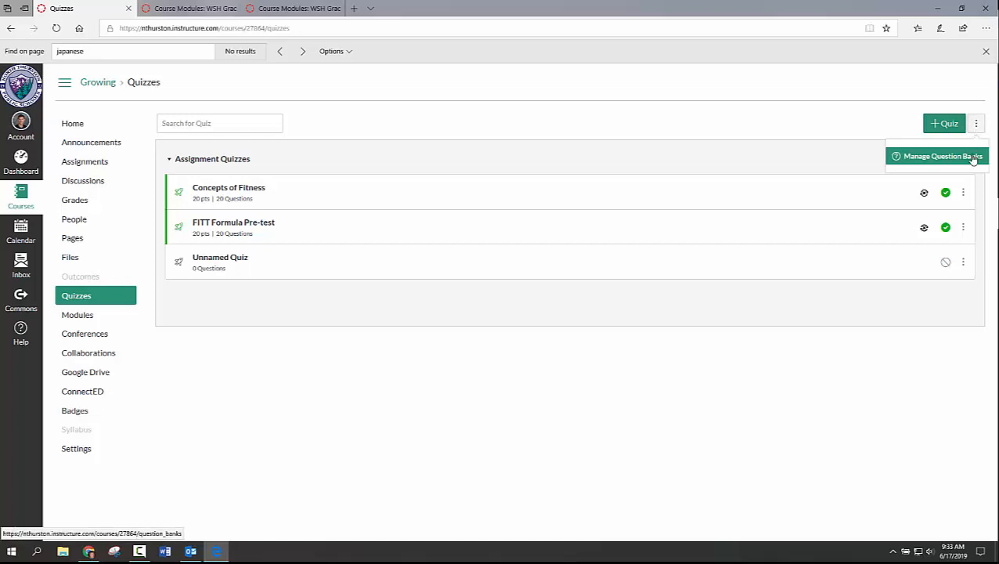
left_click(974, 157)
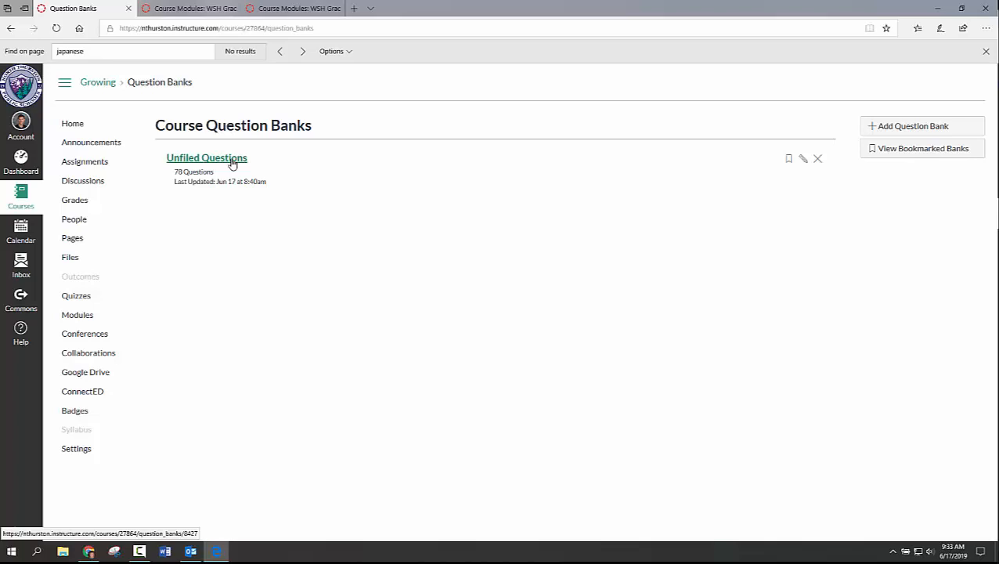
left_click(232, 161)
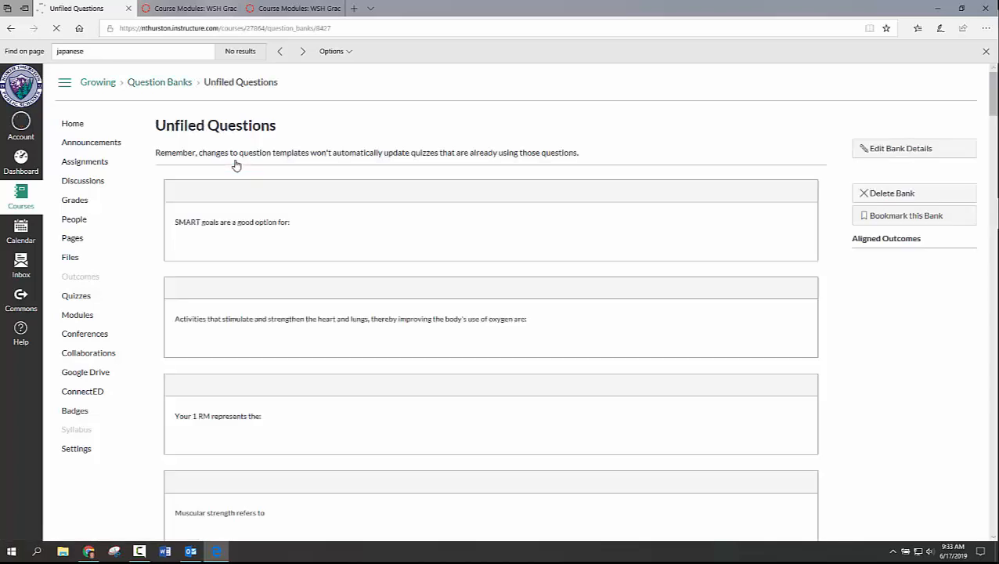
scroll(470, 270, "down", 2)
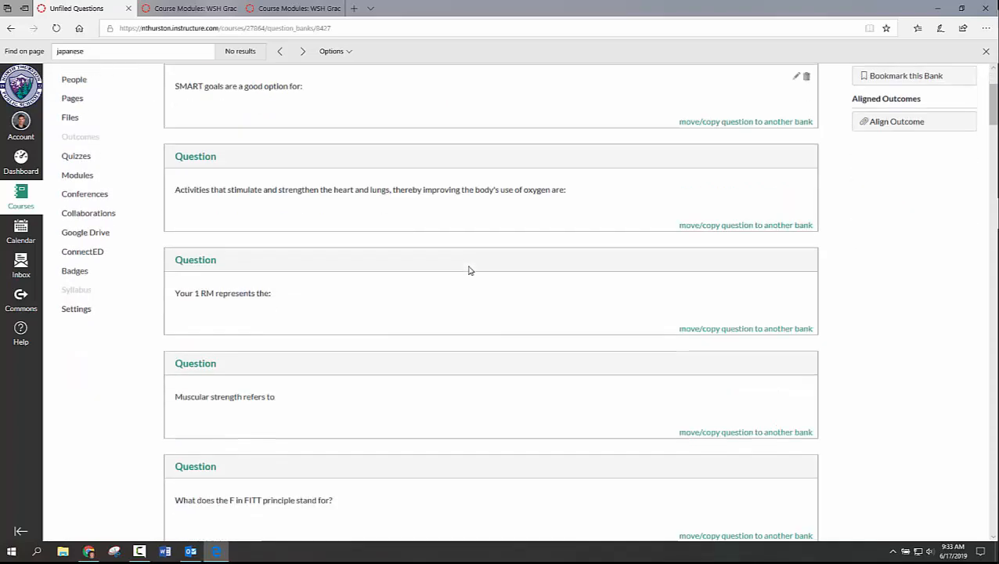
scroll(470, 270, "down", 10)
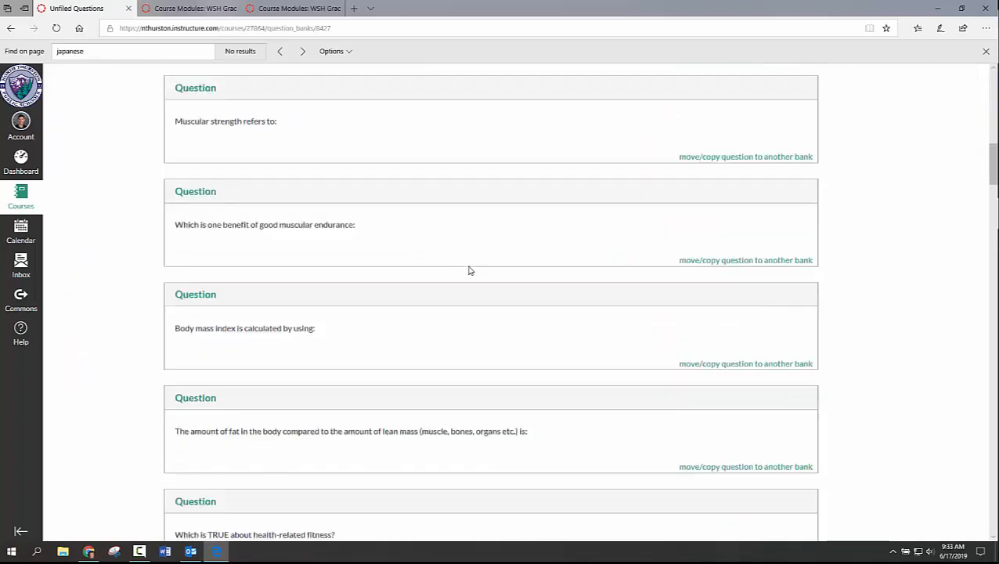
scroll(469, 271, "up", 10)
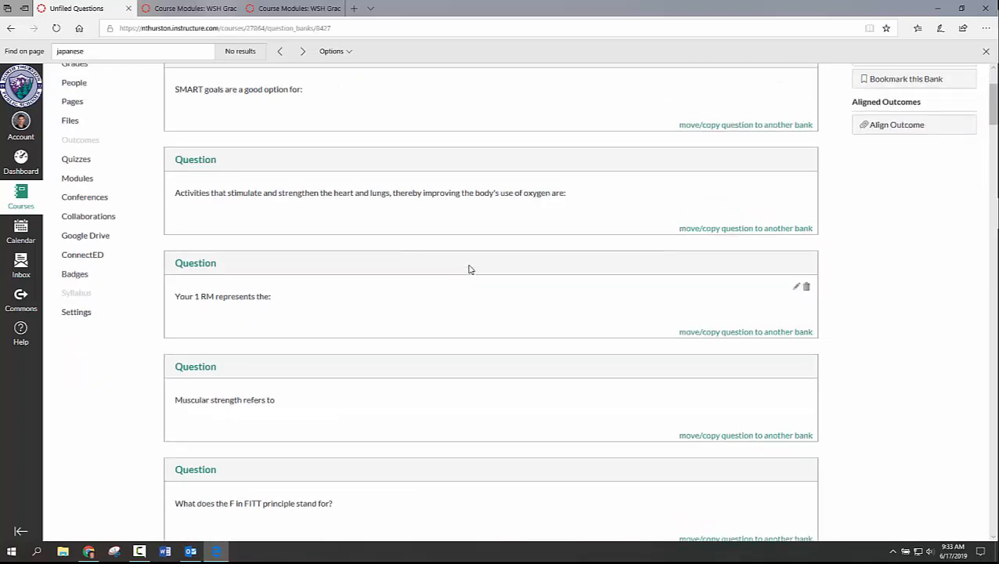
scroll(470, 269, "up", 2)
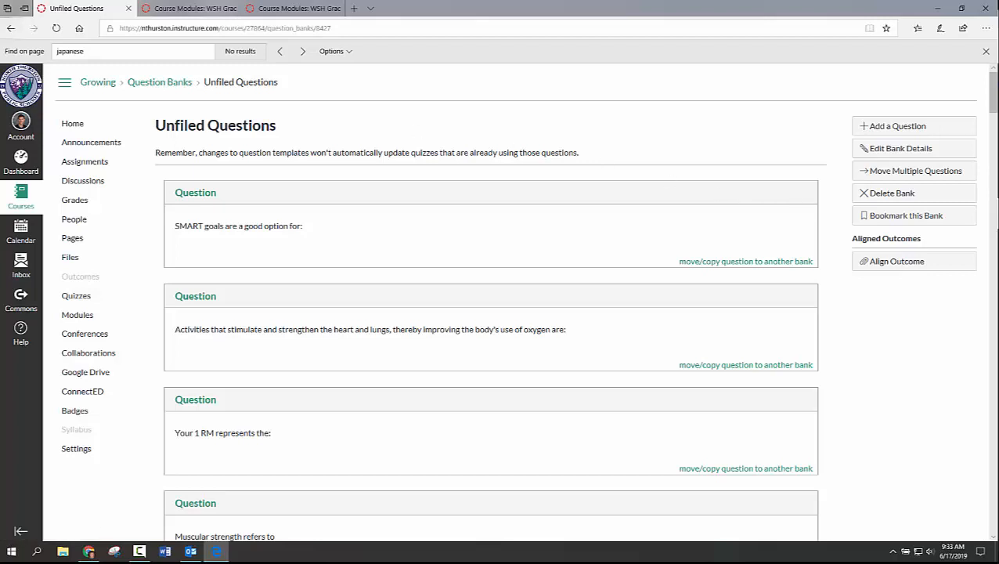
Step: Return to the course question banks and rename the Unfiled Questions bank as "Fitt Formula"
left_click(11, 28)
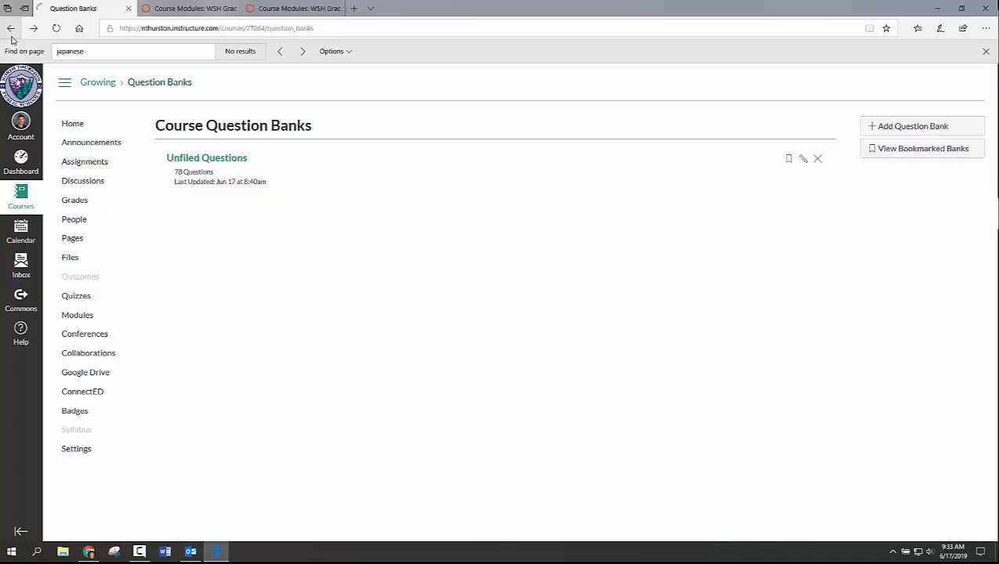
left_click(803, 159)
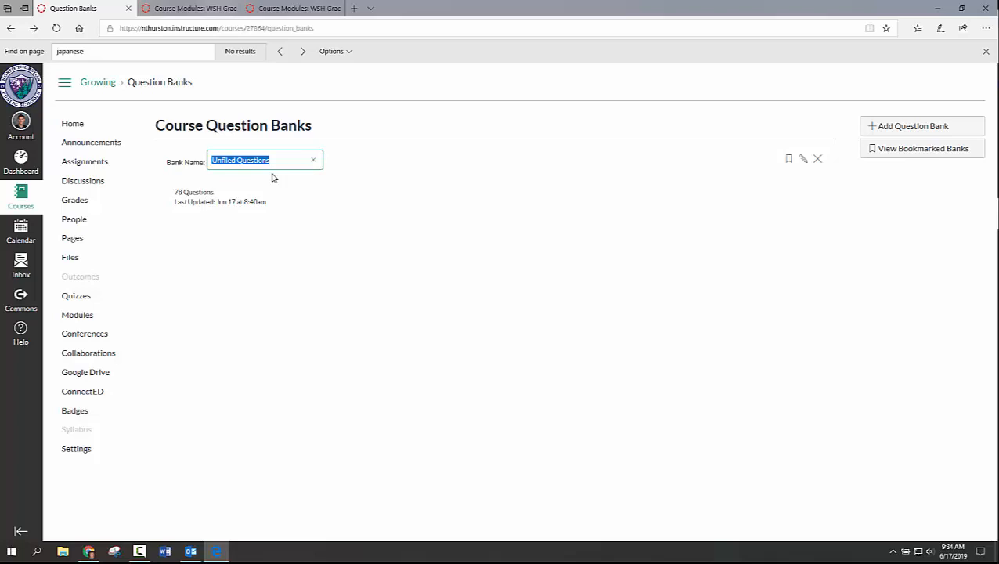
type("Fitt Formula")
key("Return")
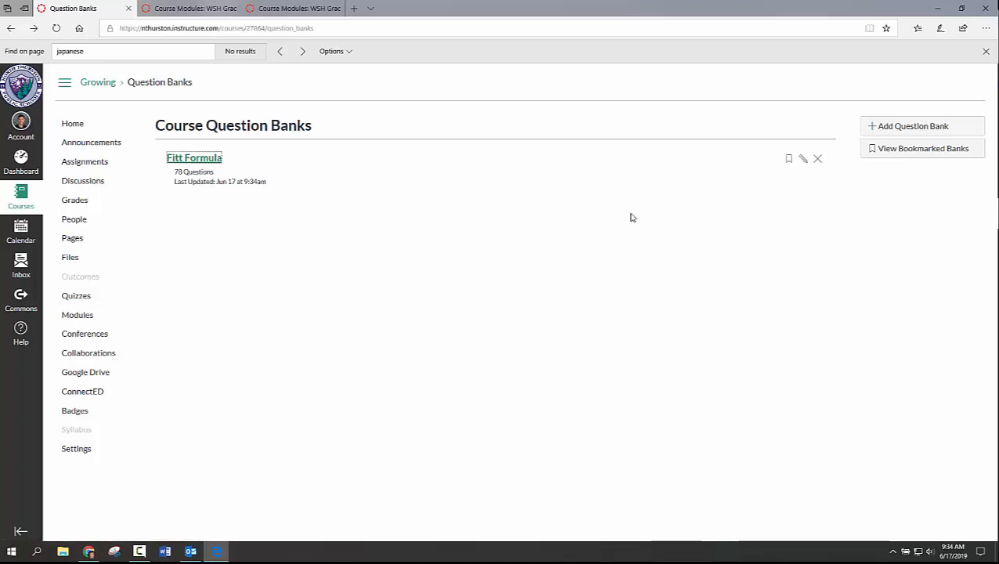
Step: Add a new course question bank named "Respiratory System"
left_click(921, 126)
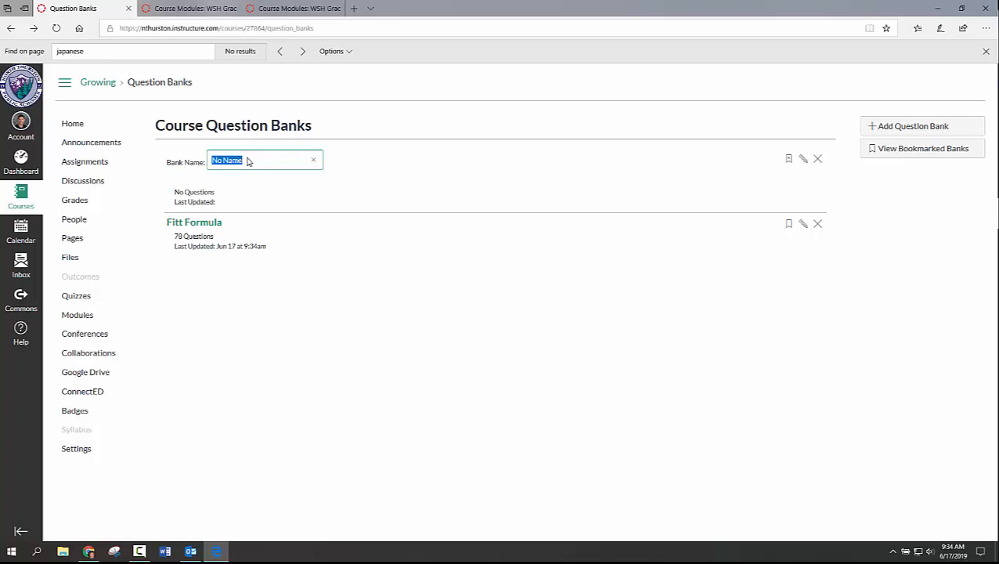
type("Respiratory System")
key("Return")
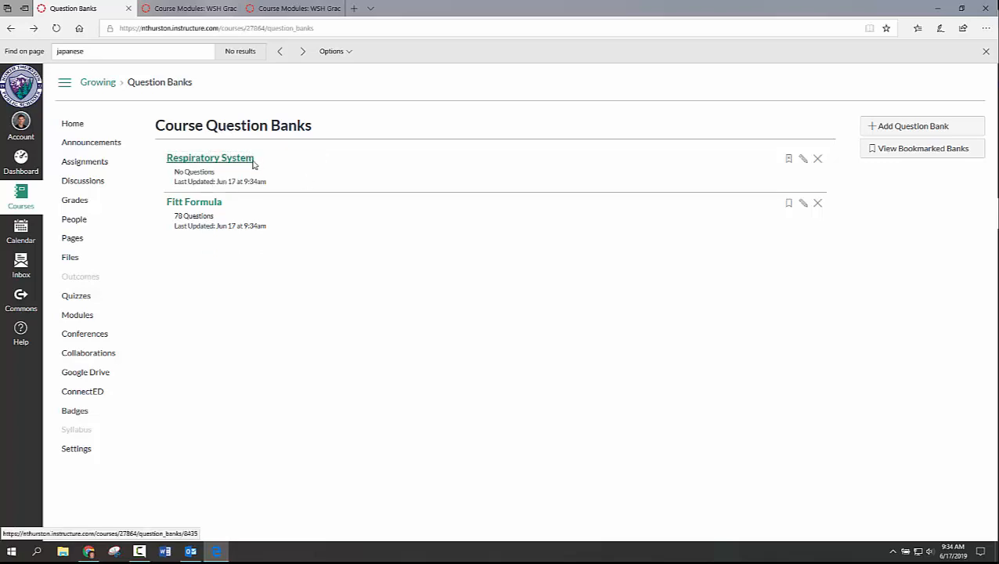
Step: Add a multiple-choice question named "Lungs" with the text "My Question" to the Respiratory System bank and save it
left_click(247, 161)
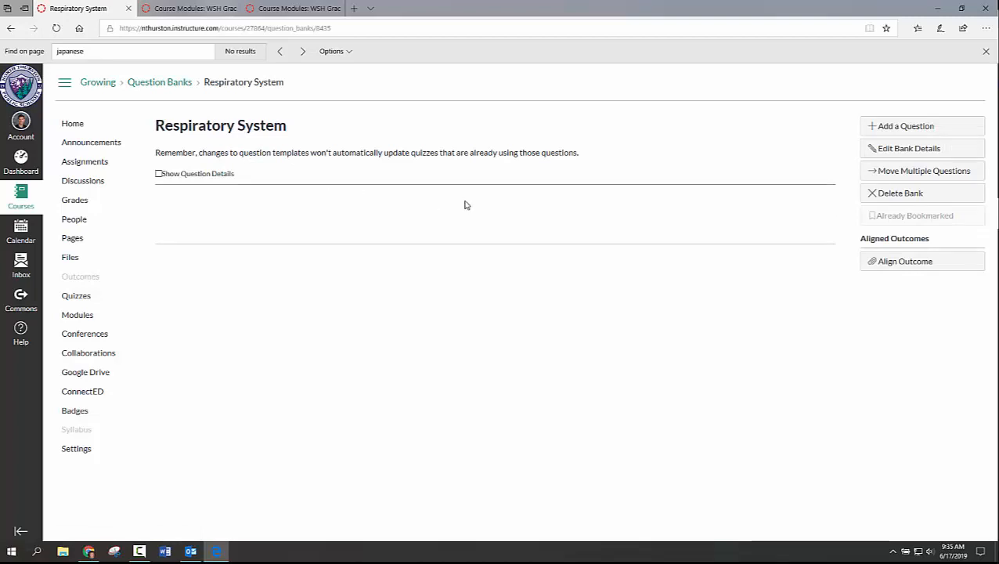
left_click(899, 127)
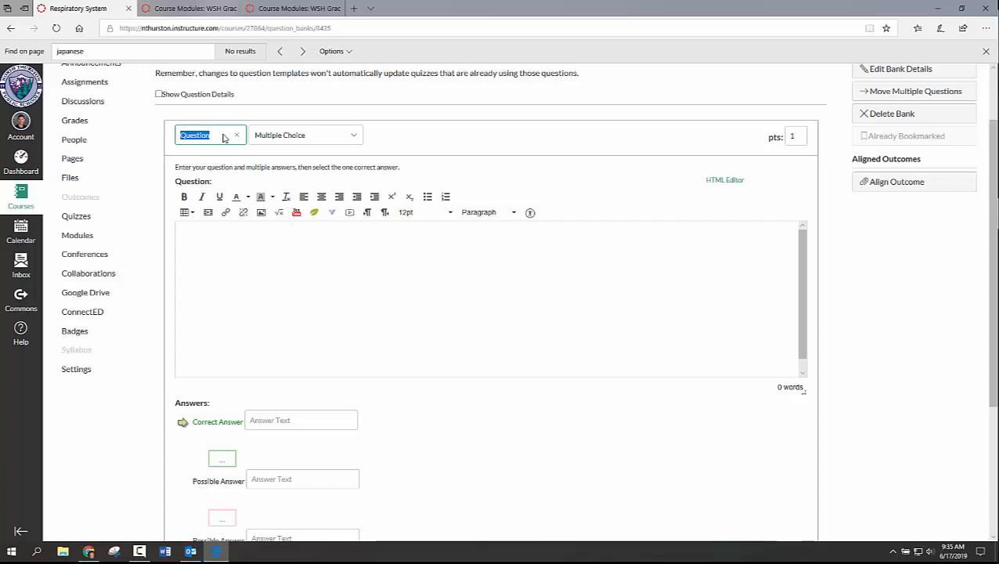
type("Lungs")
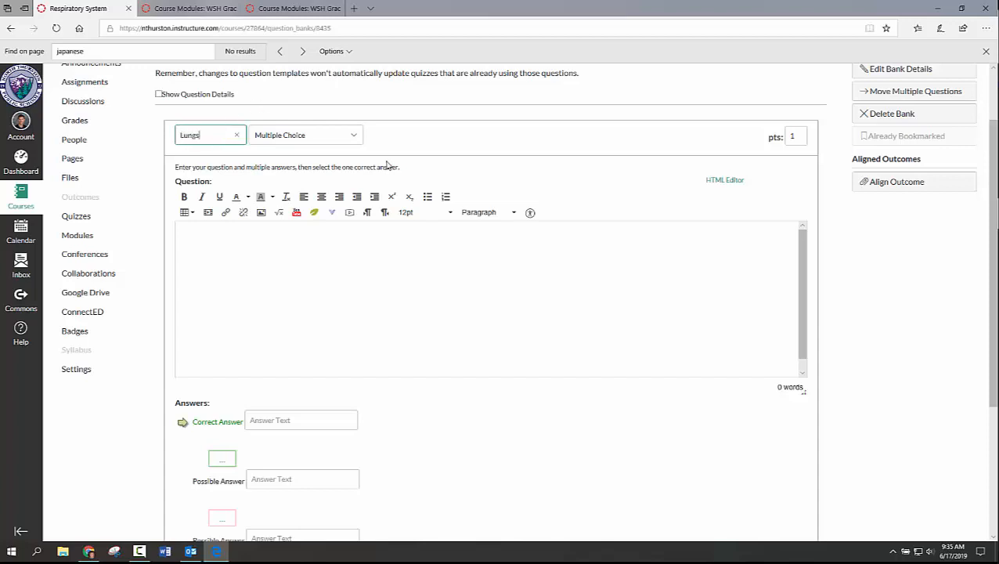
left_click(264, 246)
type("My Questio")
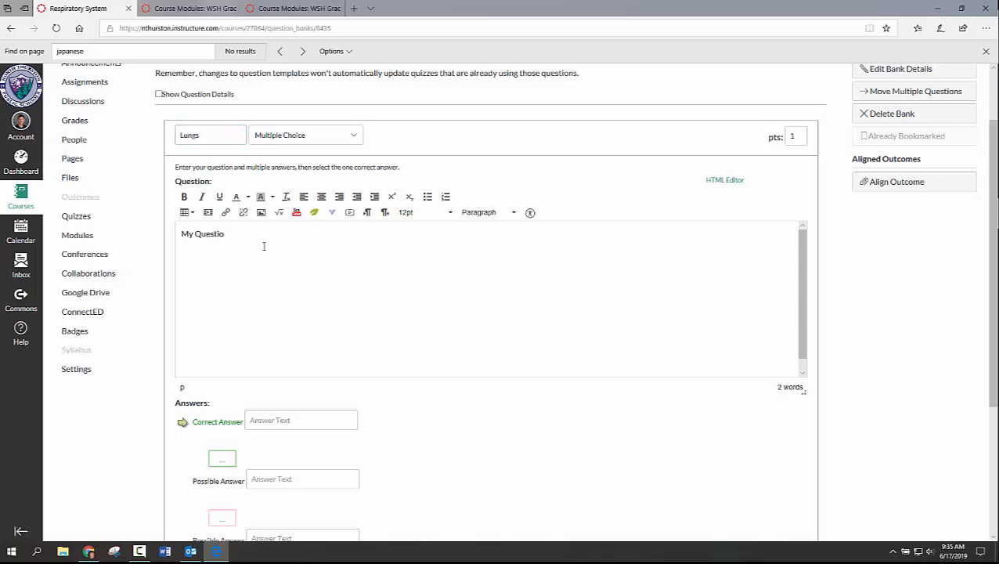
type("n")
scroll(824, 396, "down", 3)
left_click(266, 486)
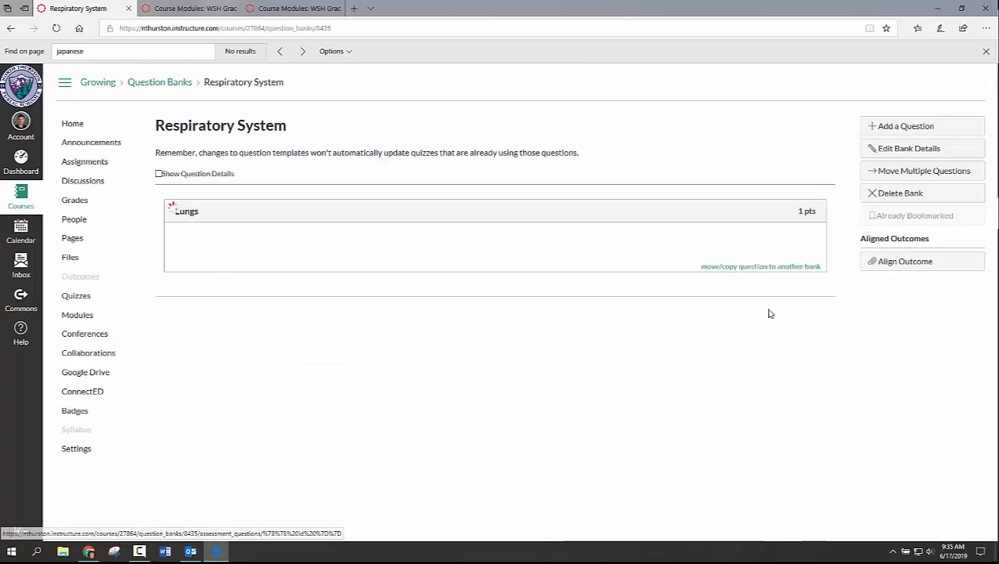
Step: Add a second multiple-choice question named "Veins" with the text "My Question" to the bank and save it
left_click(926, 128)
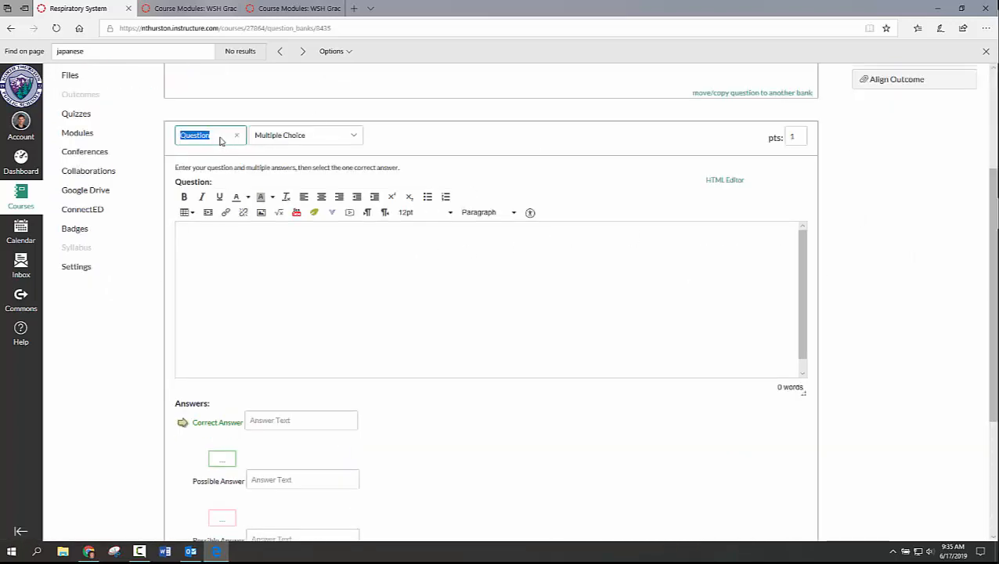
type("Veins")
left_click(246, 259)
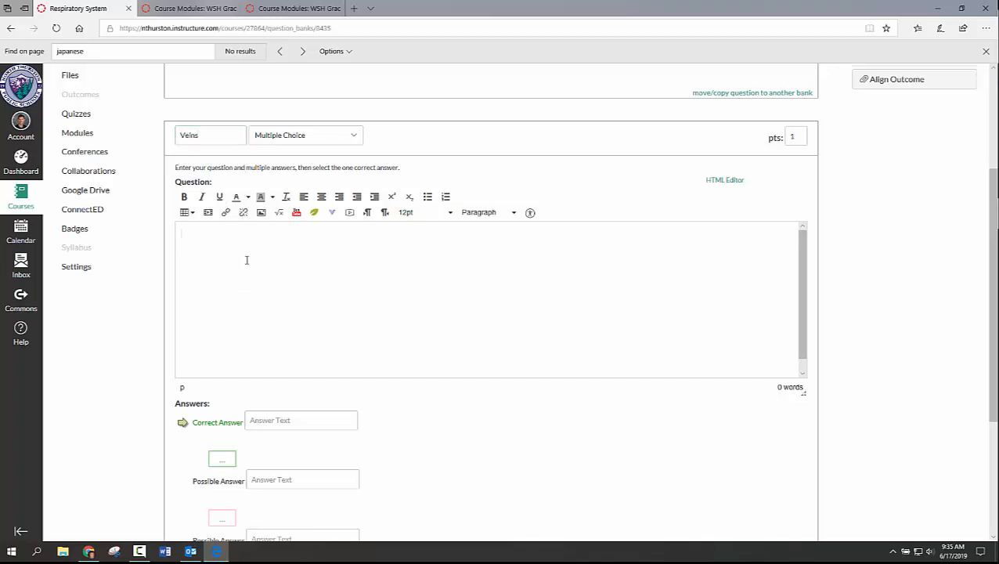
type("My Question")
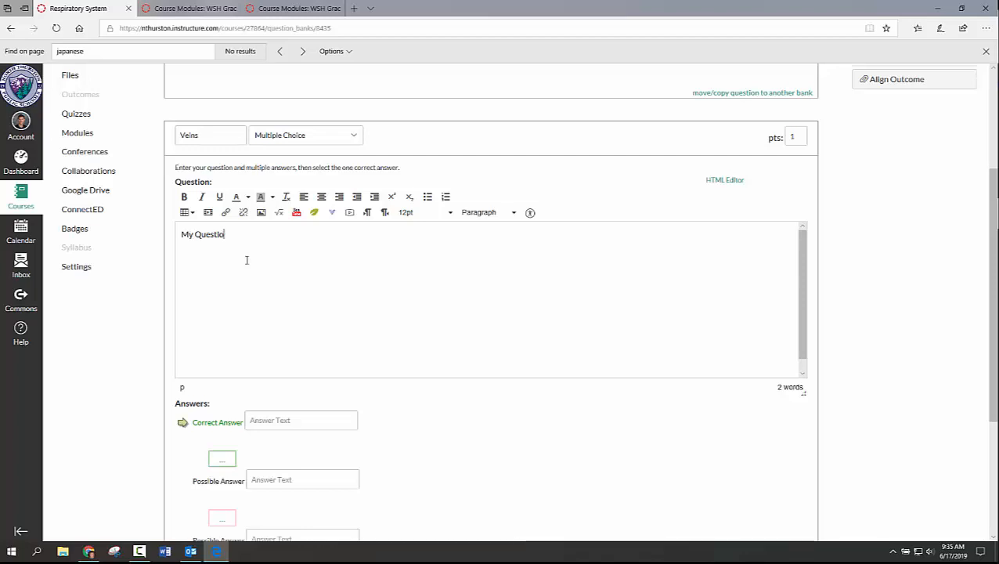
scroll(489, 408, "down", 3)
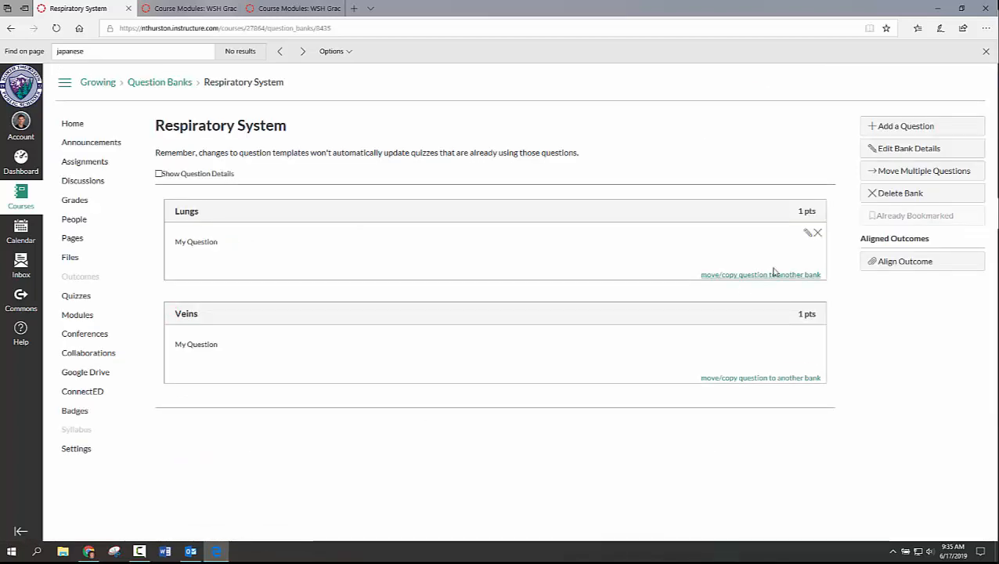
Step: Add a third multiple-choice question named "Lungs" with the text "My next question" to the bank and save it
left_click(892, 127)
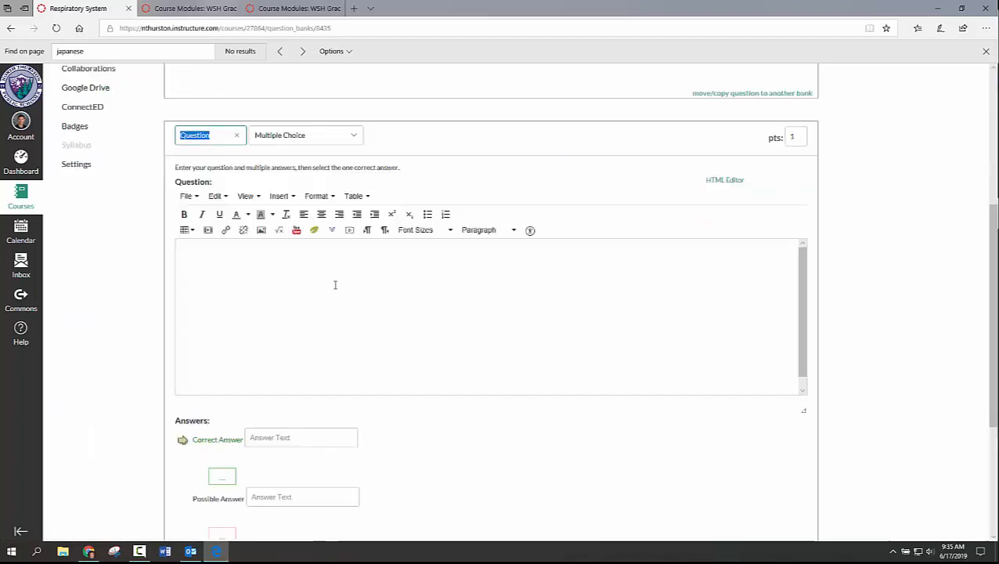
type("K")
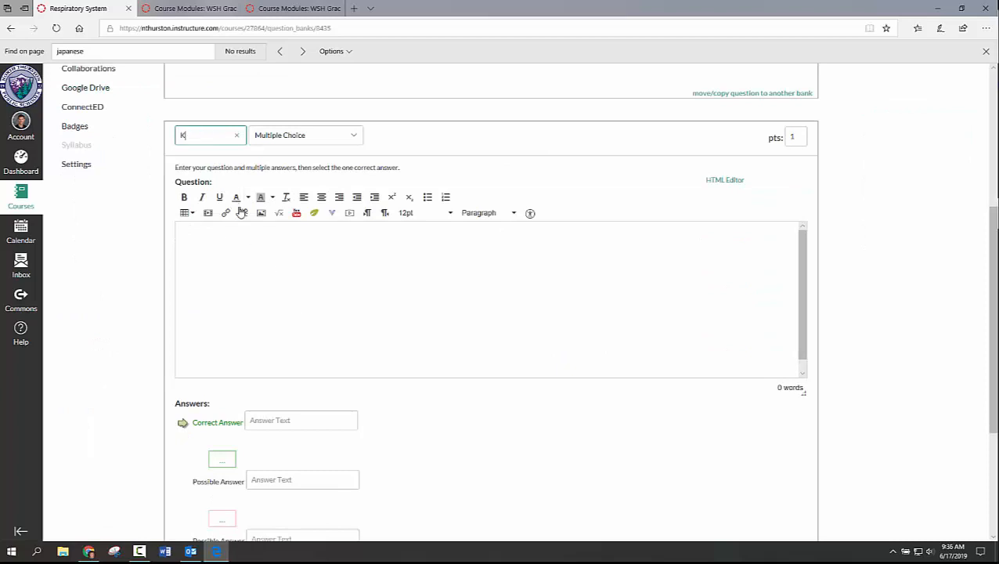
type("u")
key("BackSpace")
key("BackSpace")
type("Lungs")
left_click(287, 262)
type("My nex")
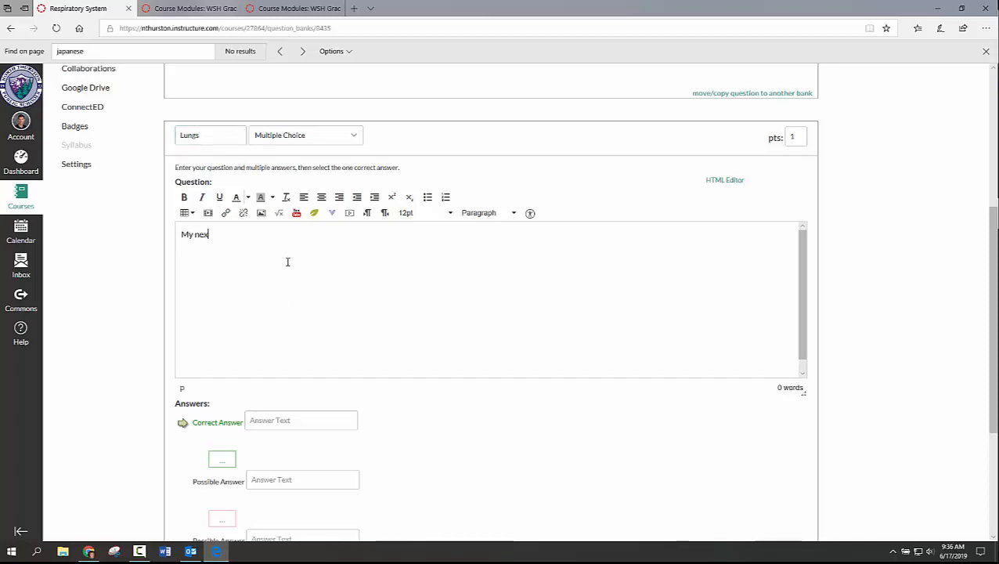
type("t question")
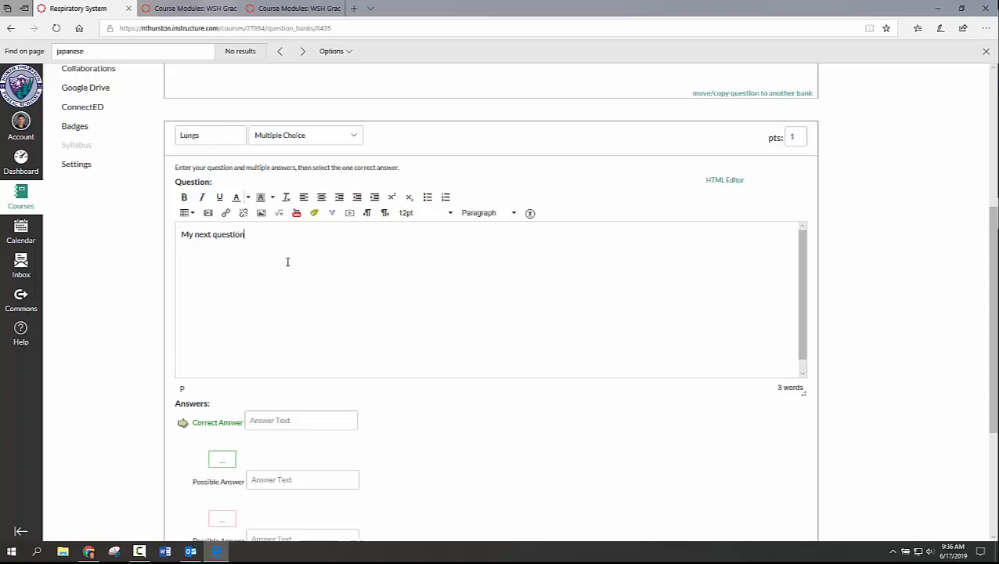
scroll(631, 438, "down", 3)
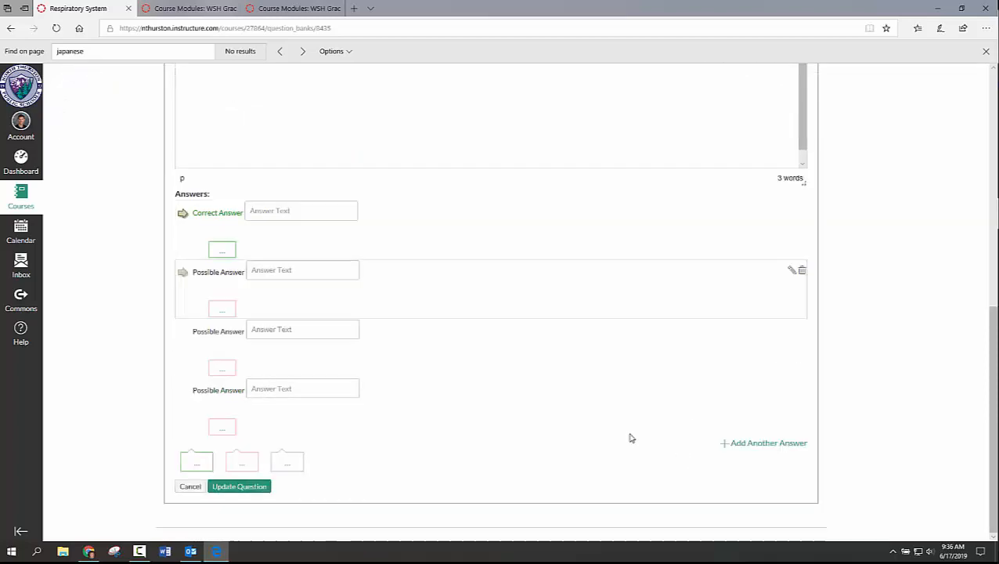
left_click(259, 486)
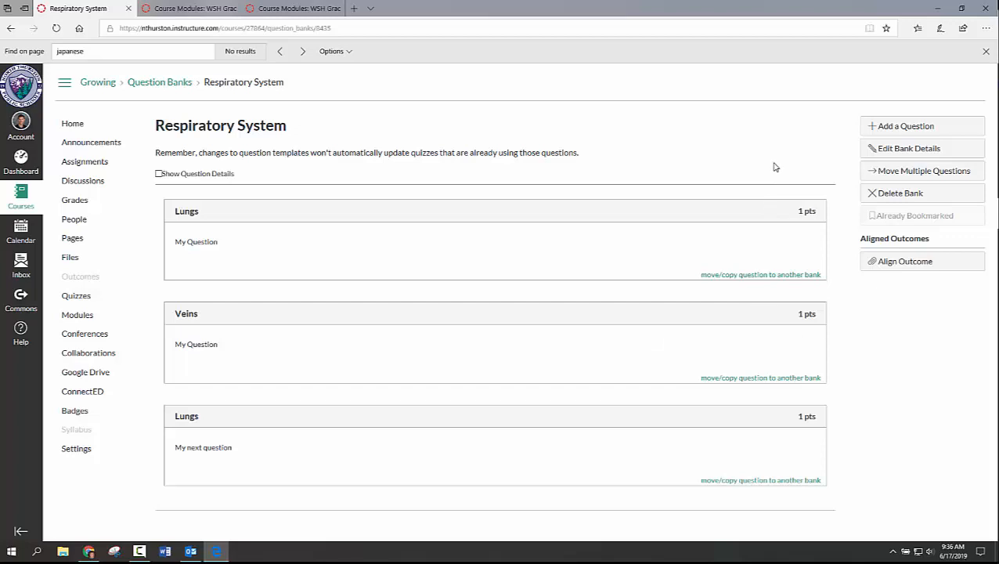
Step: Rename the "SMART goals are a good option for:" question in the Fitt Formula bank as "SMART" and save it
left_click(176, 86)
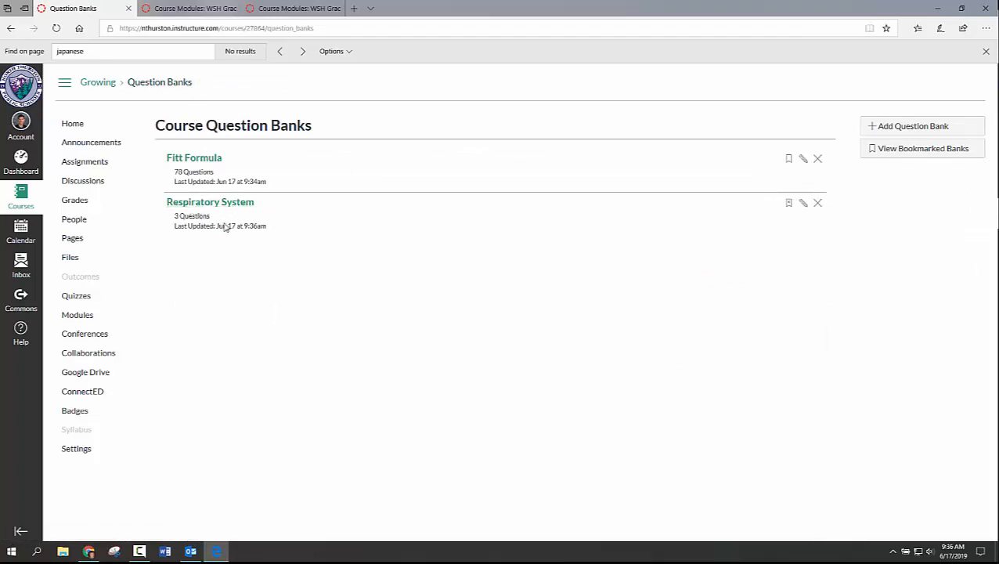
left_click(208, 165)
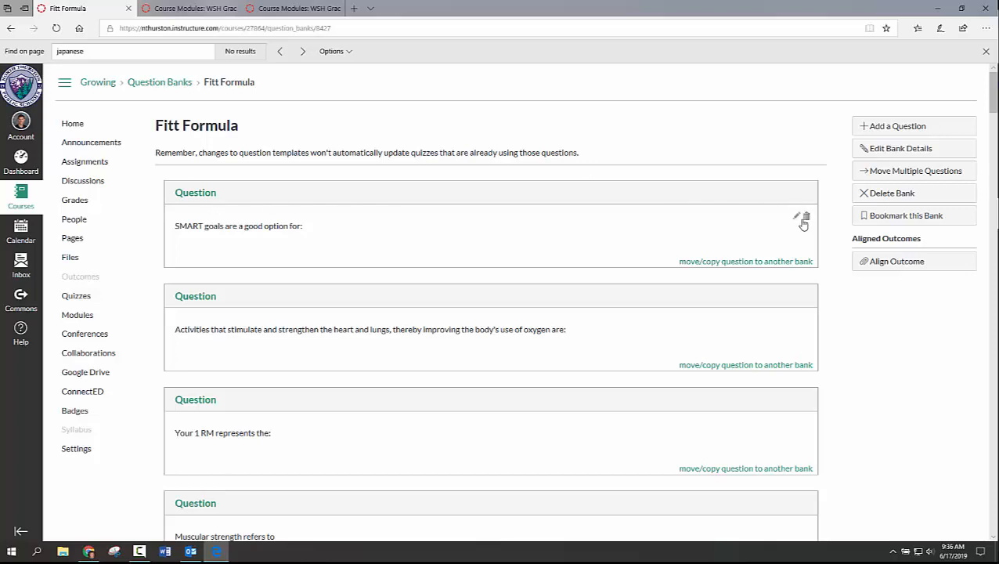
left_click(691, 212)
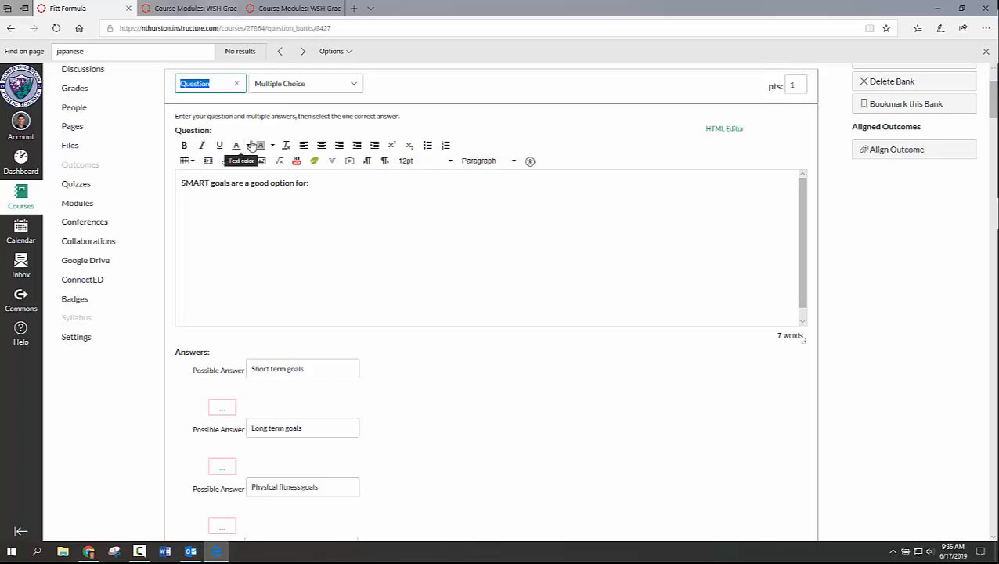
type("SMART")
scroll(598, 497, "down", 8)
scroll(533, 471, "down", 7)
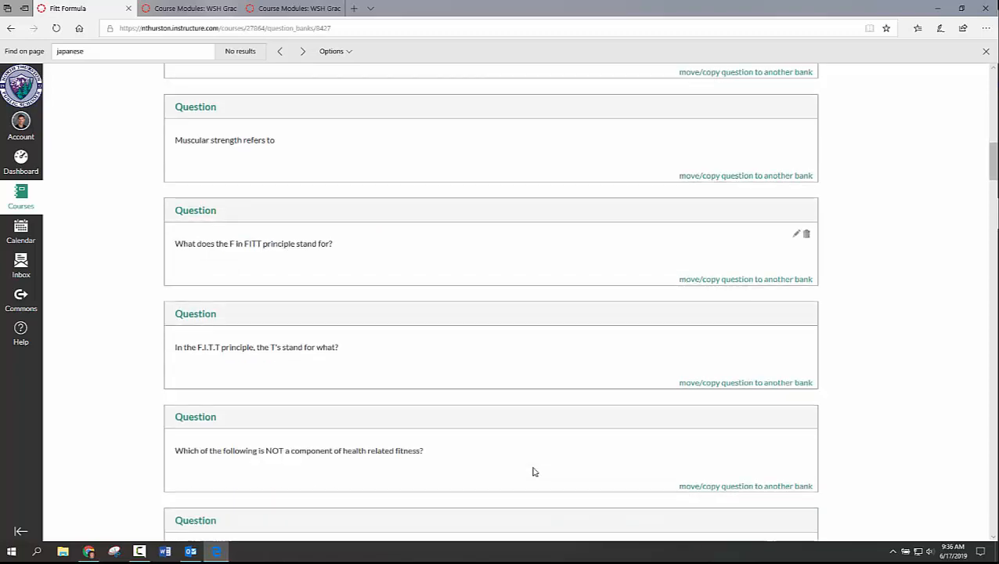
scroll(533, 471, "up", 6)
scroll(558, 393, "up", 9)
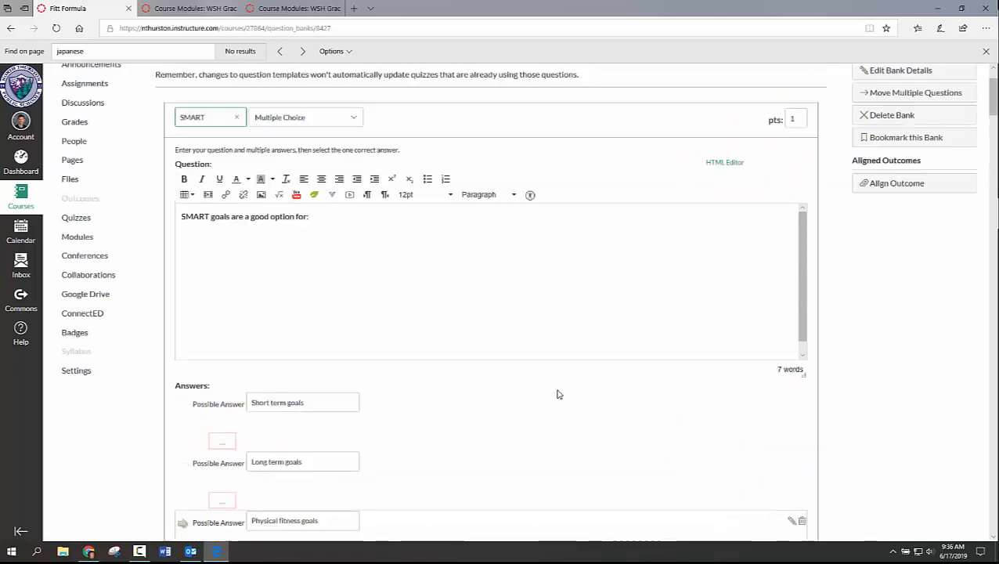
scroll(558, 392, "down", 5)
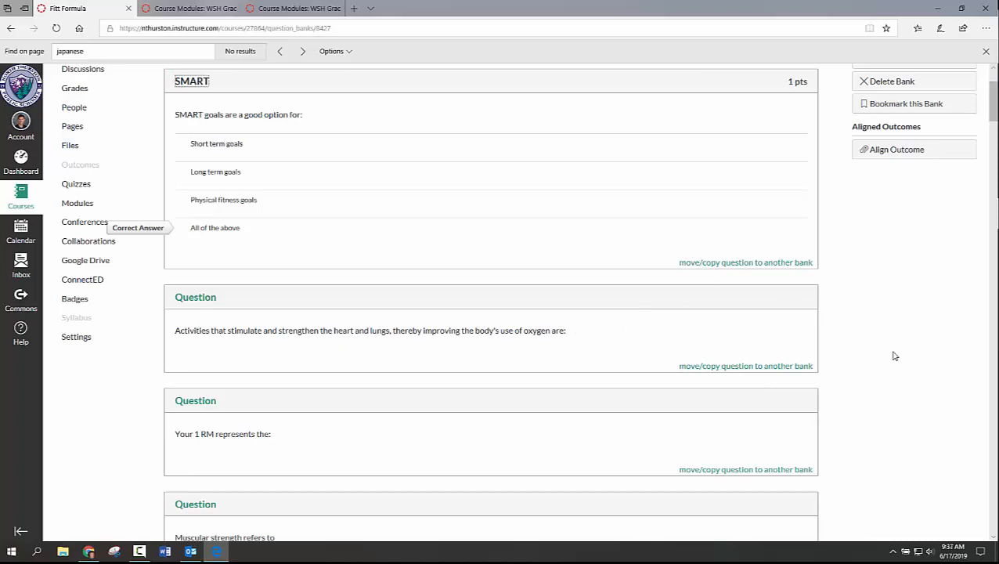
scroll(895, 354, "up", 2)
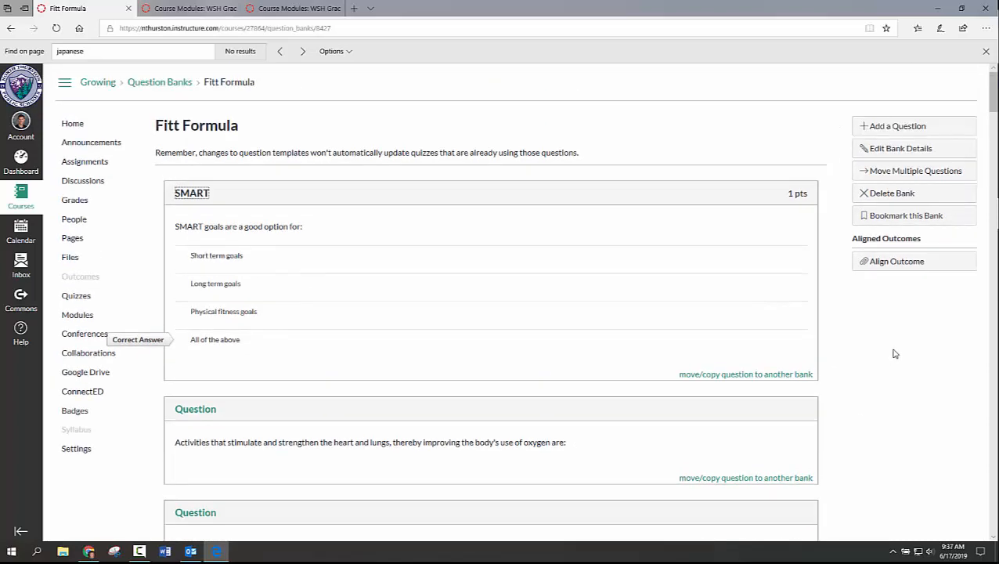
Step: Create a new quiz in the course and show its question list
left_click(76, 302)
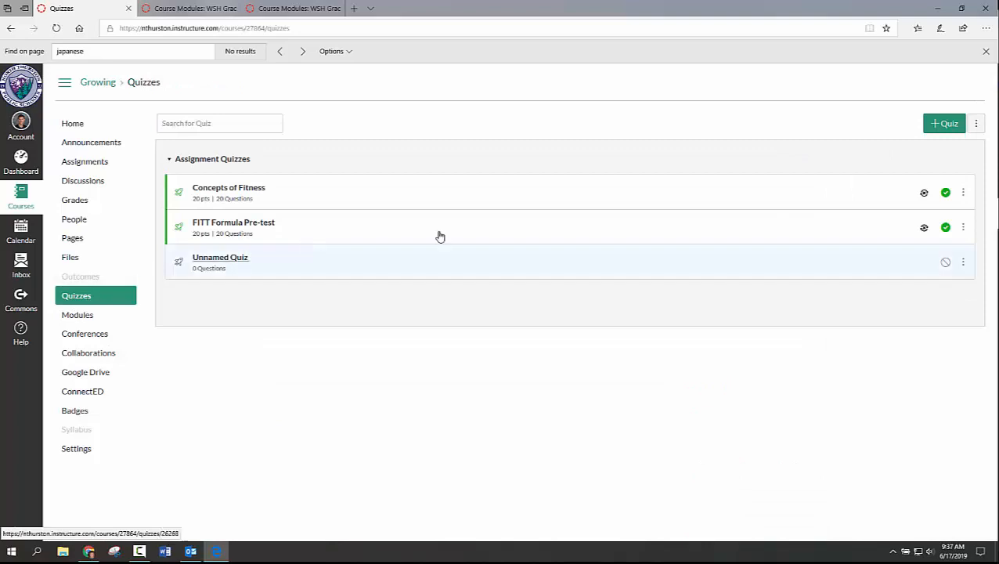
left_click(950, 123)
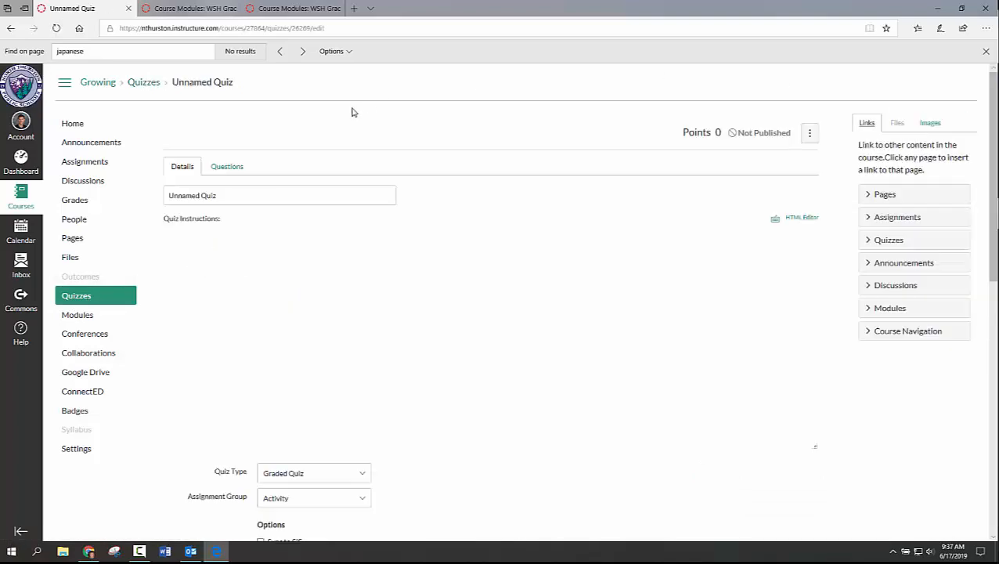
left_click(227, 166)
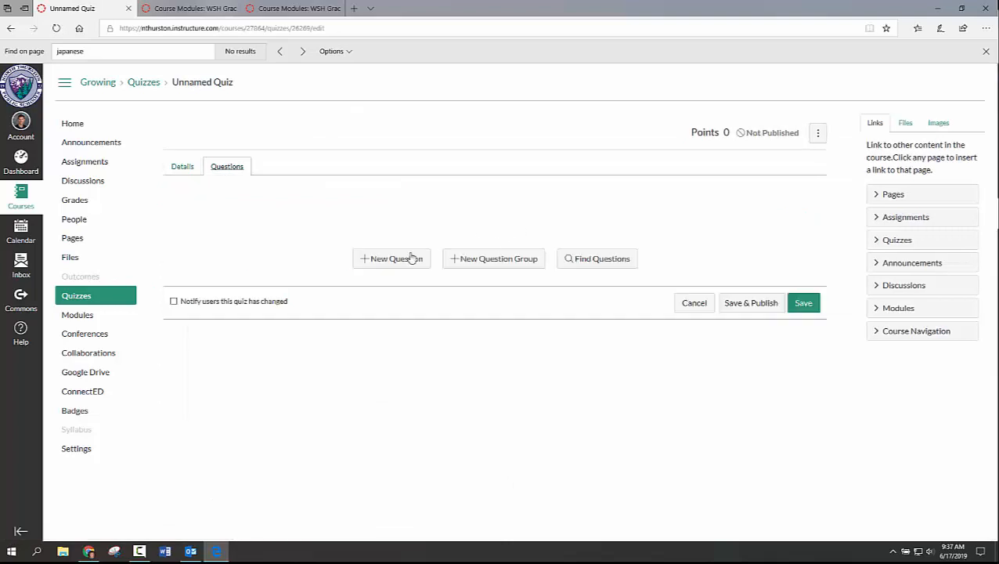
Step: Add the first three listed questions from the Fitt Formula bank to the quiz without a question group
left_click(581, 259)
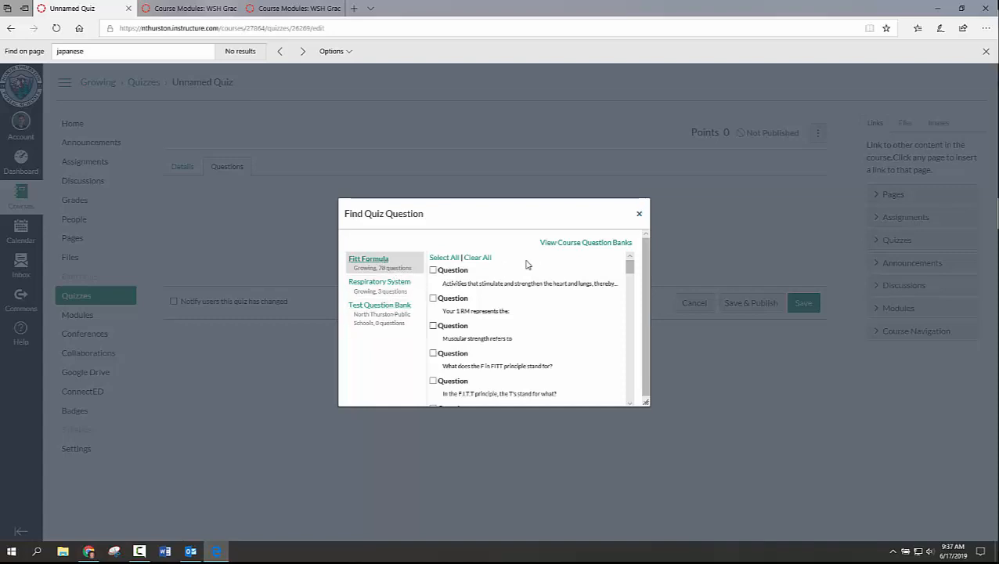
left_click(433, 270)
left_click(434, 298)
left_click(433, 325)
mouse_move(631, 269)
left_mouse_down()
mouse_move(632, 293)
mouse_move(633, 284)
left_mouse_up()
scroll(635, 302, "down", 5)
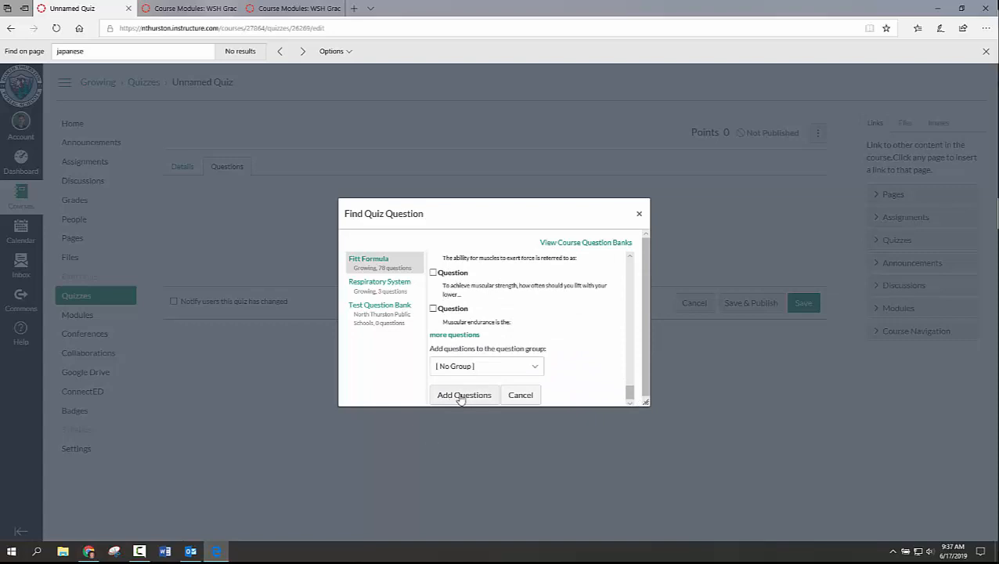
left_click(456, 396)
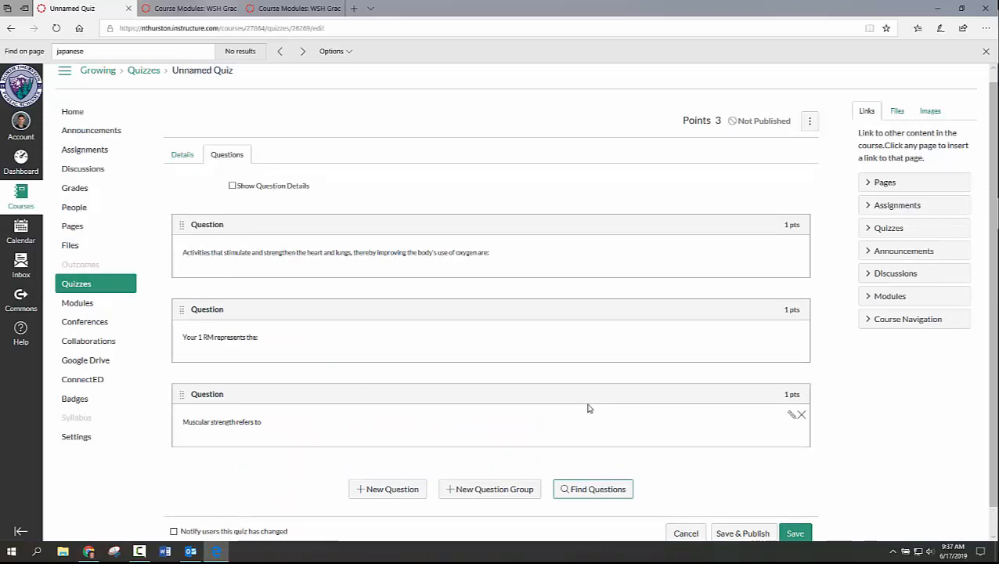
Step: Add a question group named "Fitt Formula" that picks 5 questions from the Fitt Formula bank, and save and publish the quiz
left_click(517, 489)
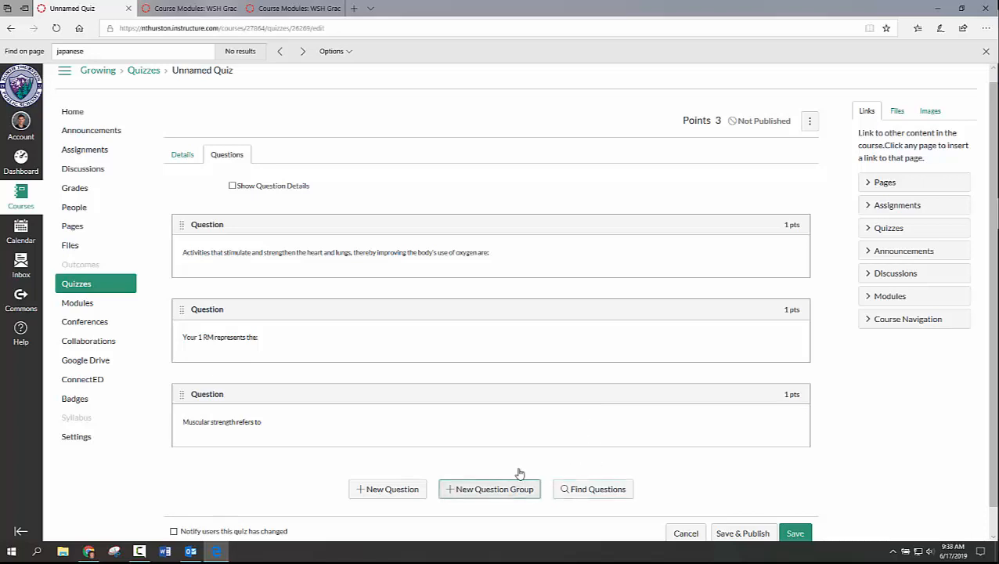
scroll(580, 426, "down", 1)
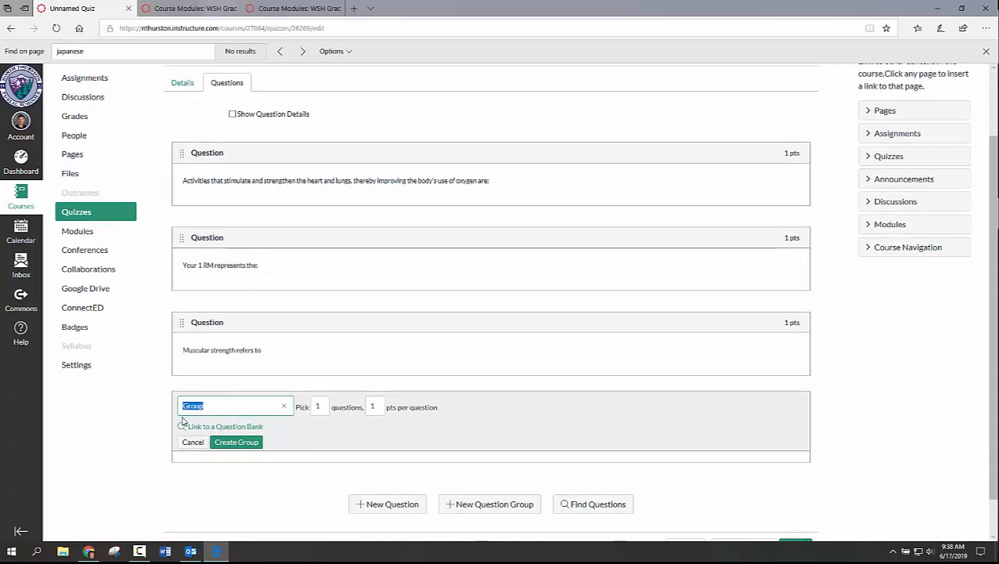
type("Fitt Formula")
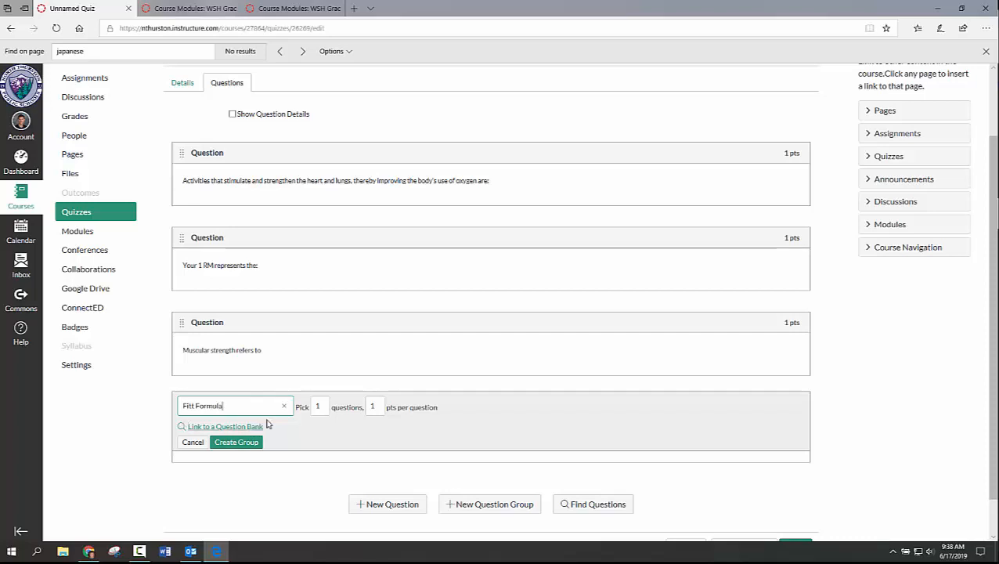
left_click(323, 406)
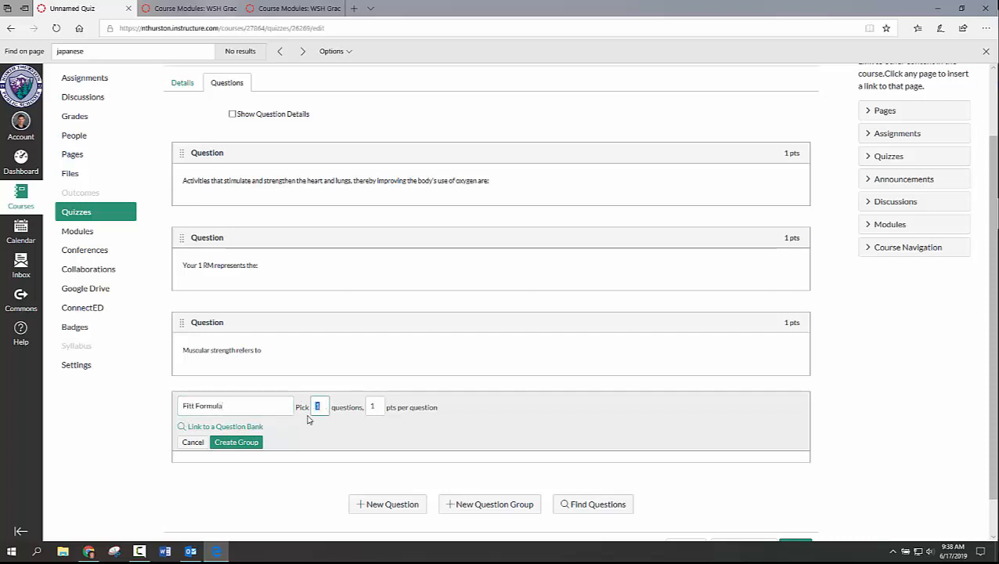
type("5")
left_click(203, 430)
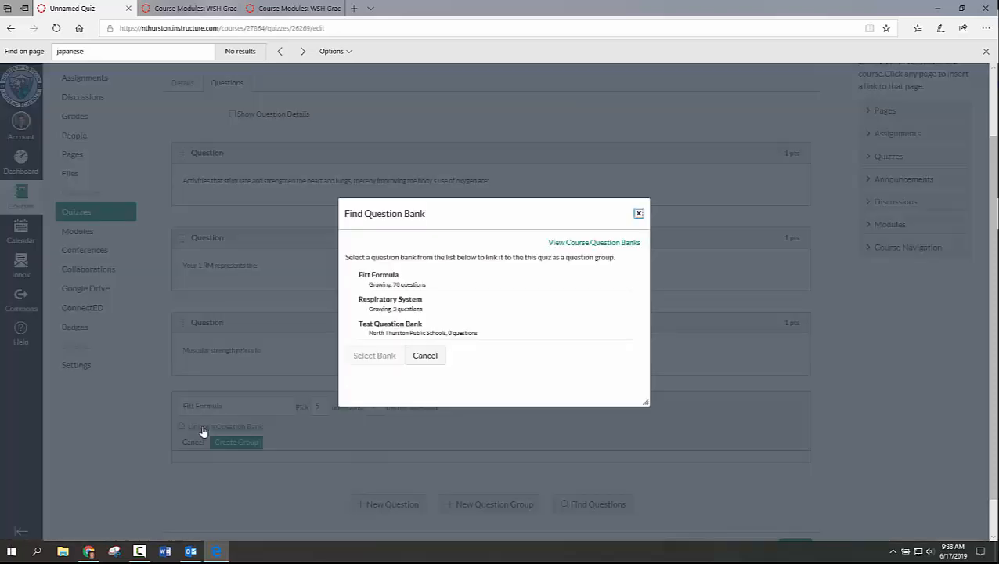
left_click(366, 287)
left_click(383, 354)
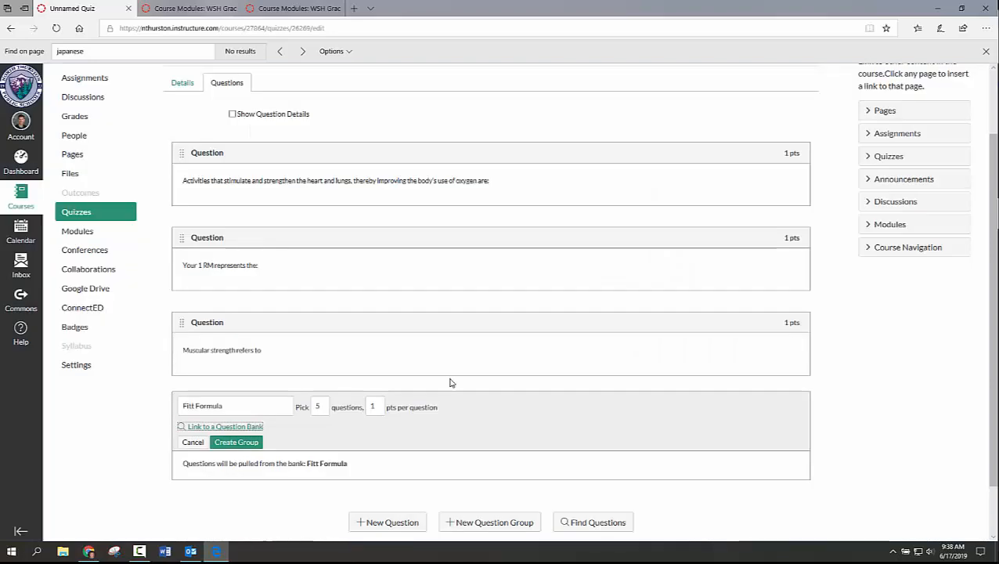
left_click(235, 443)
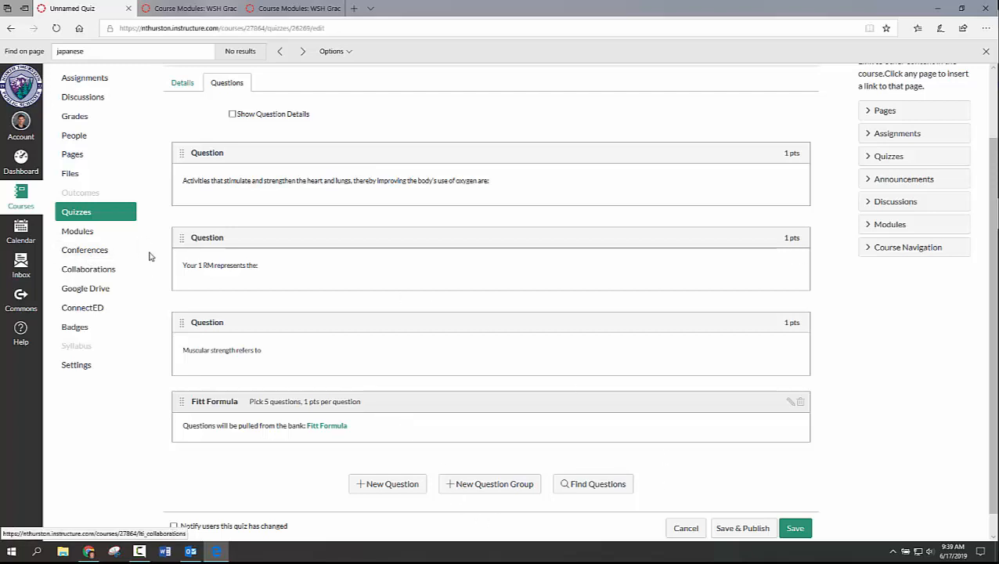
left_click(736, 528)
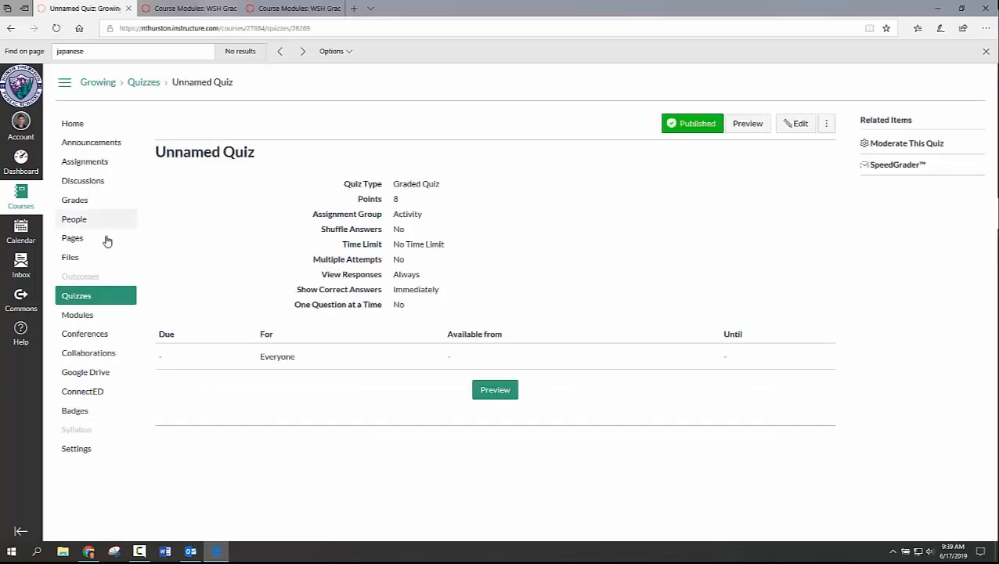
Step: Copy the first question of the Fitt Formula bank to a new question bank named "Activity", keeping a copy in the original bank
left_click(83, 299)
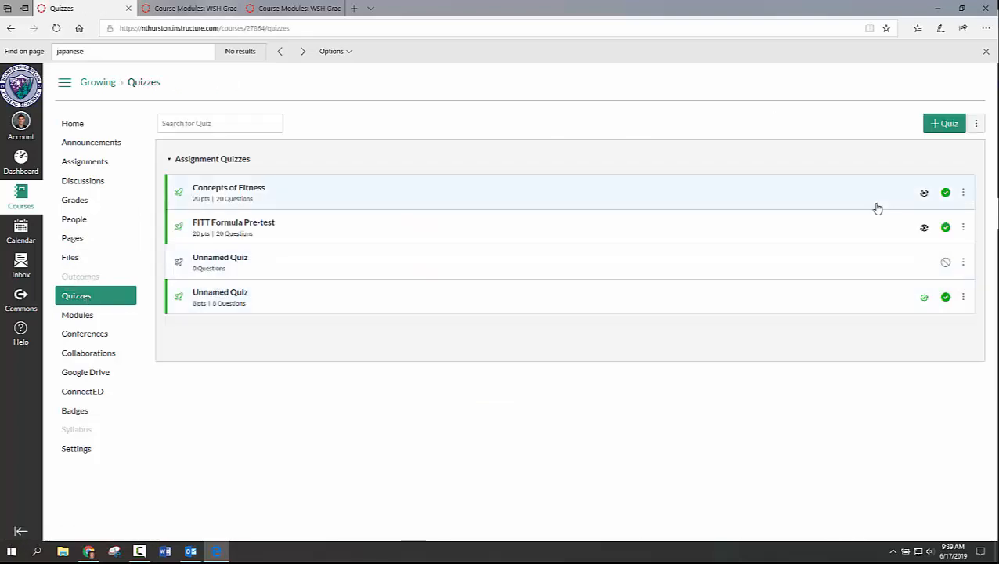
left_click(977, 125)
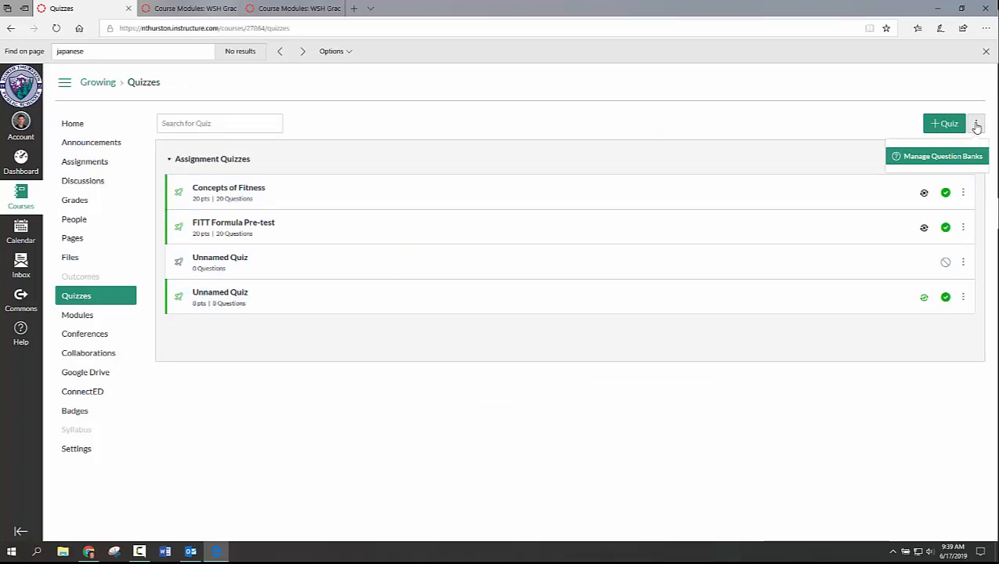
left_click(946, 156)
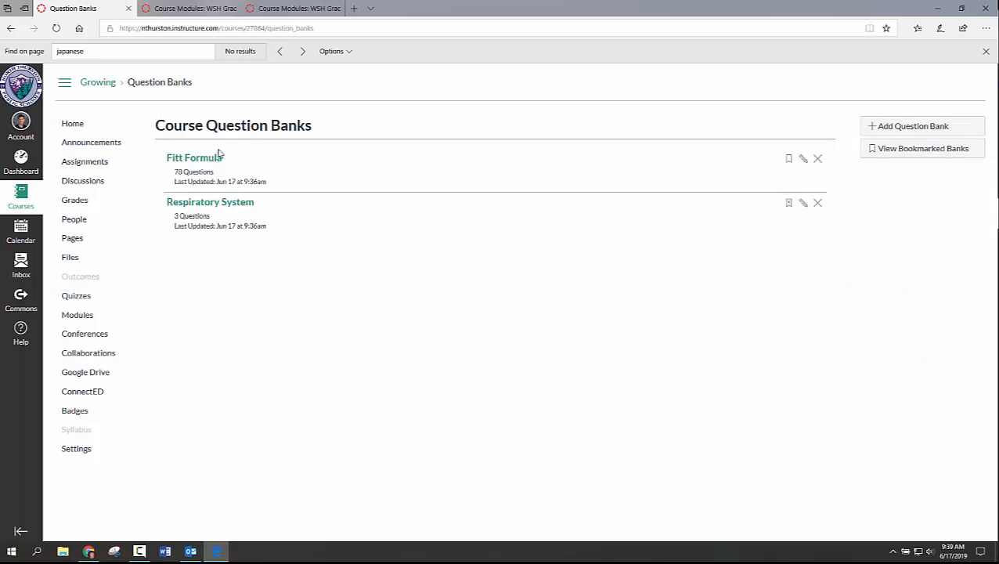
left_click(197, 162)
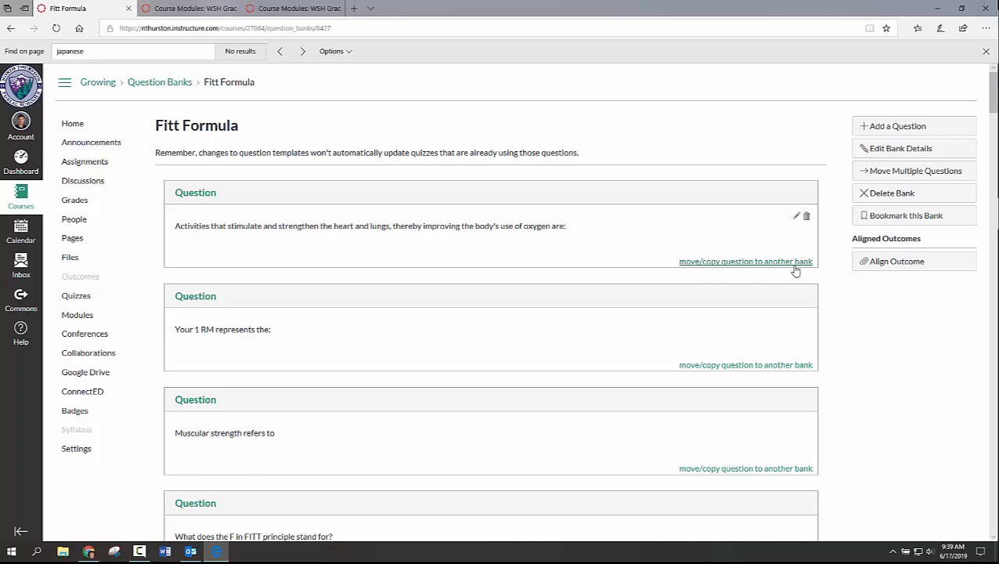
left_click(714, 263)
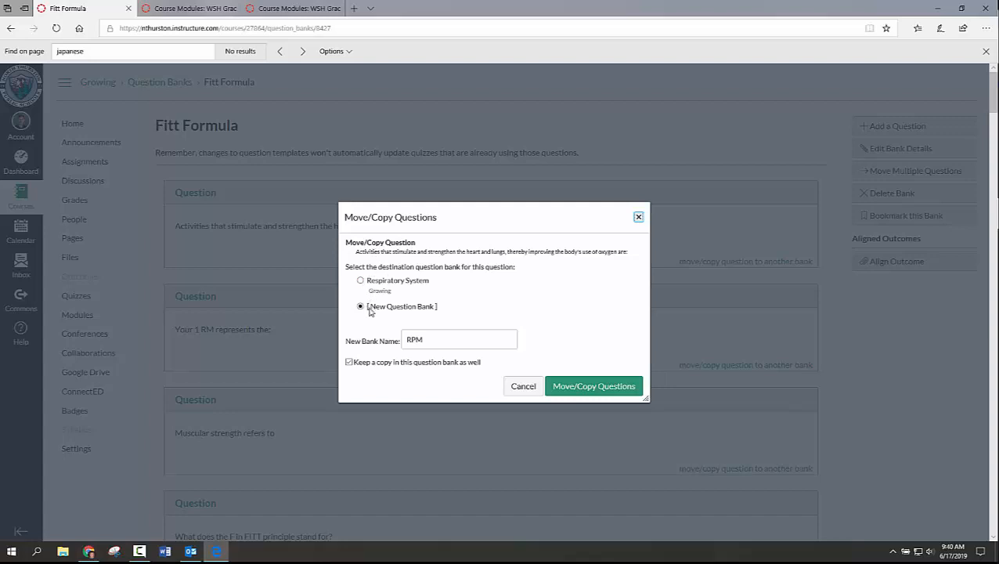
left_click_drag(429, 338, 398, 339)
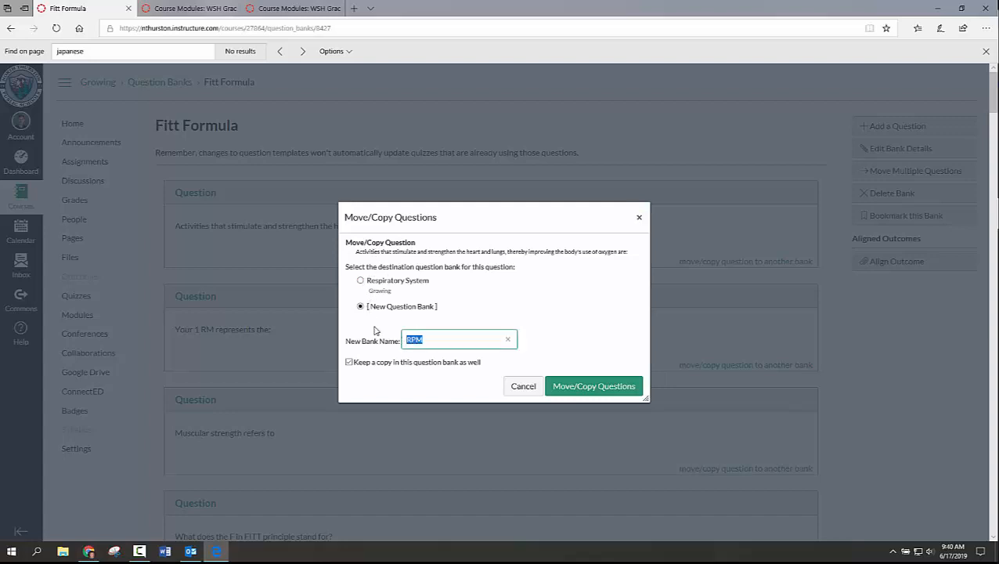
type("Activity")
left_click(591, 390)
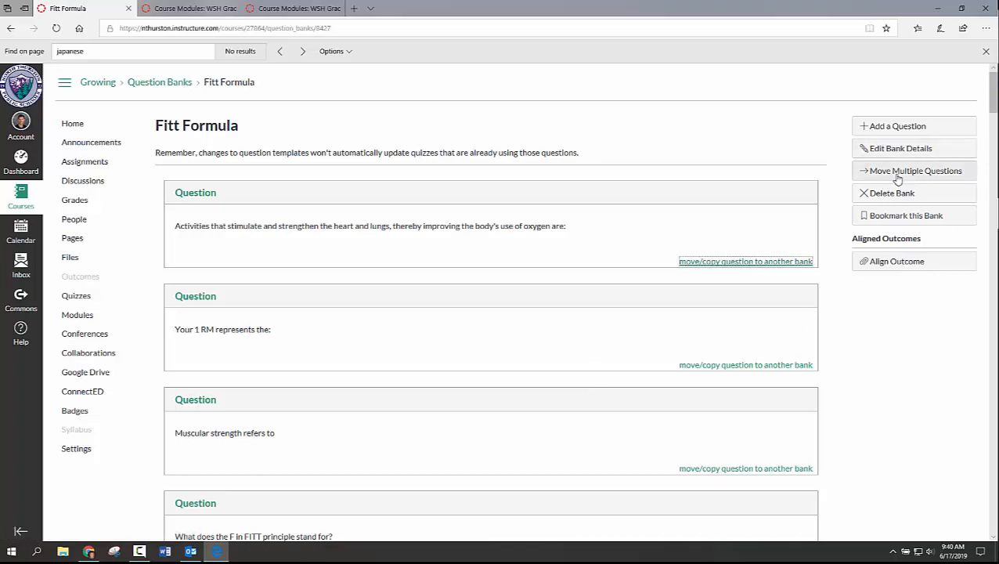
Step: Move the 1 RM question, both "Muscular strength refers to" questions and the health related fitness component question to a new bank named "Endurance"
left_click(932, 170)
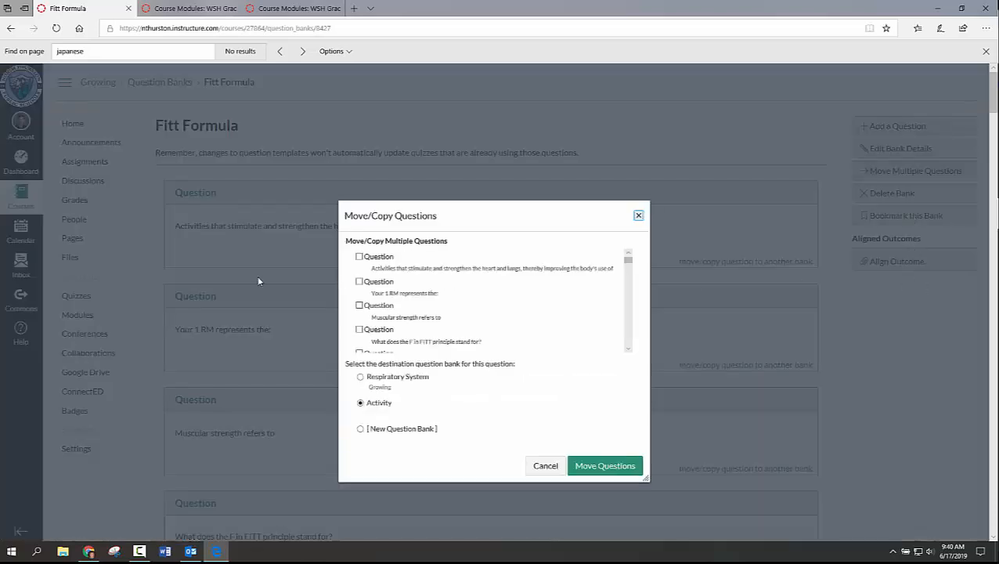
left_click(360, 281)
left_click(359, 306)
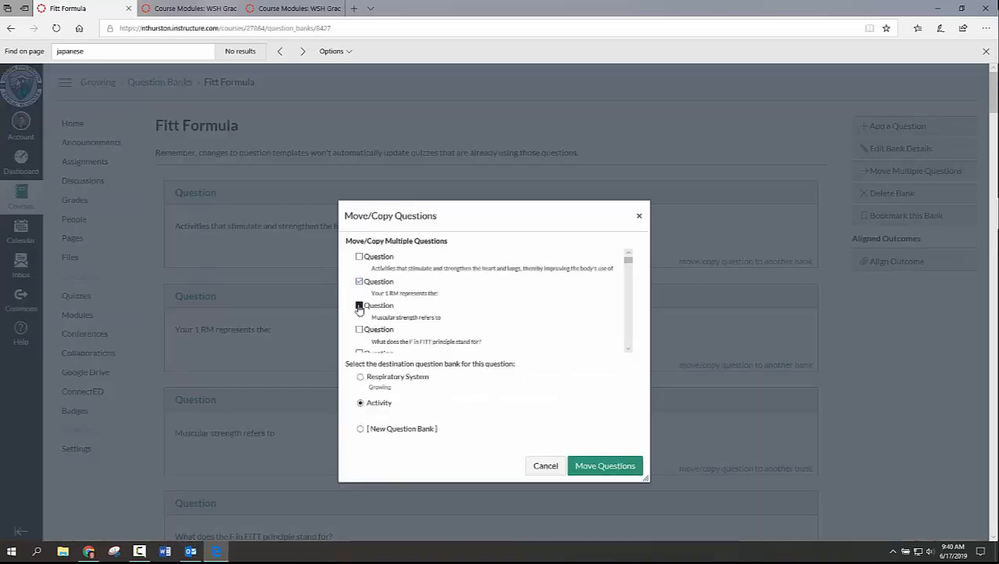
left_click(628, 348)
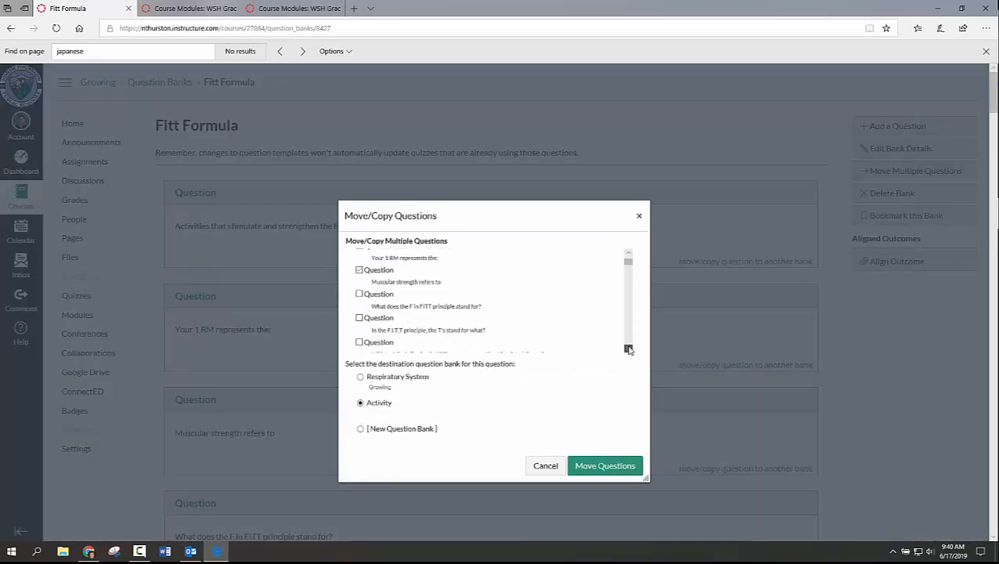
left_click(360, 325)
left_click(383, 350)
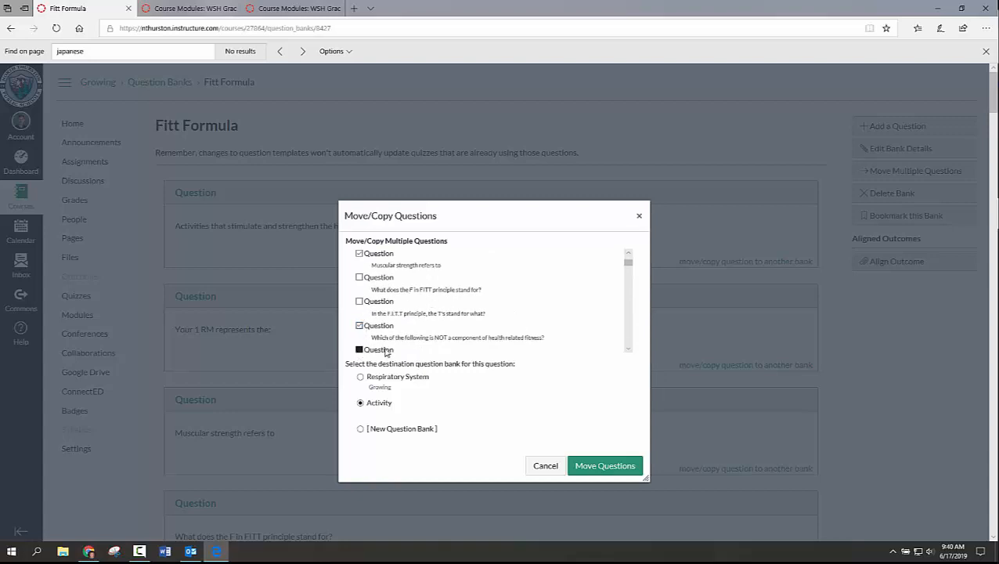
left_click(628, 349)
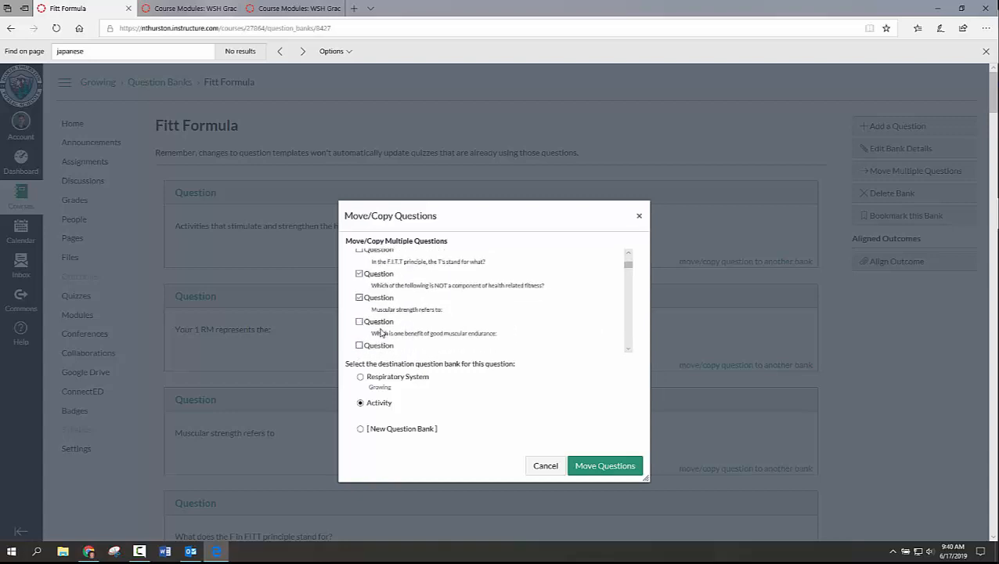
left_click(382, 428)
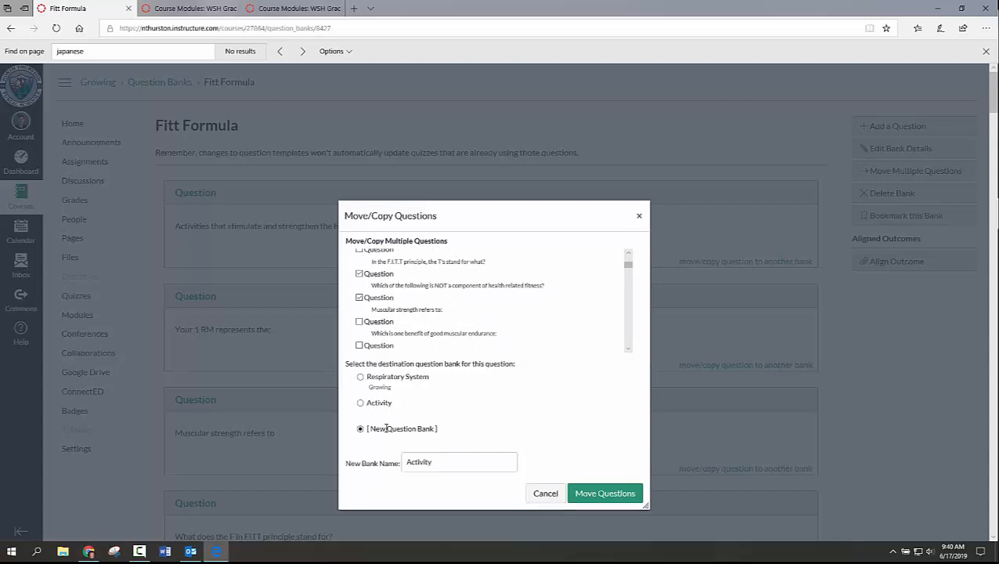
key("Tab")
type("Endurance")
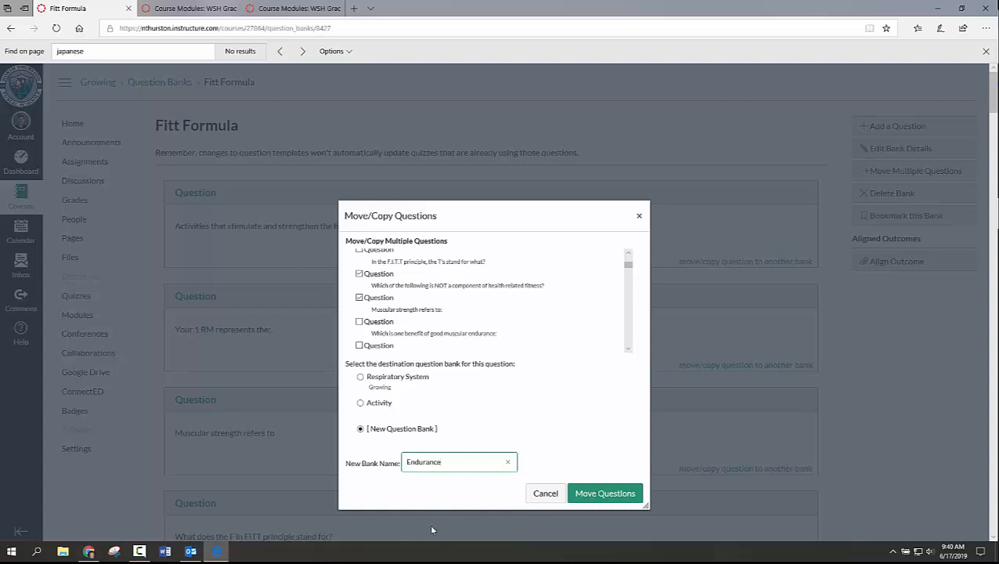
left_click(615, 500)
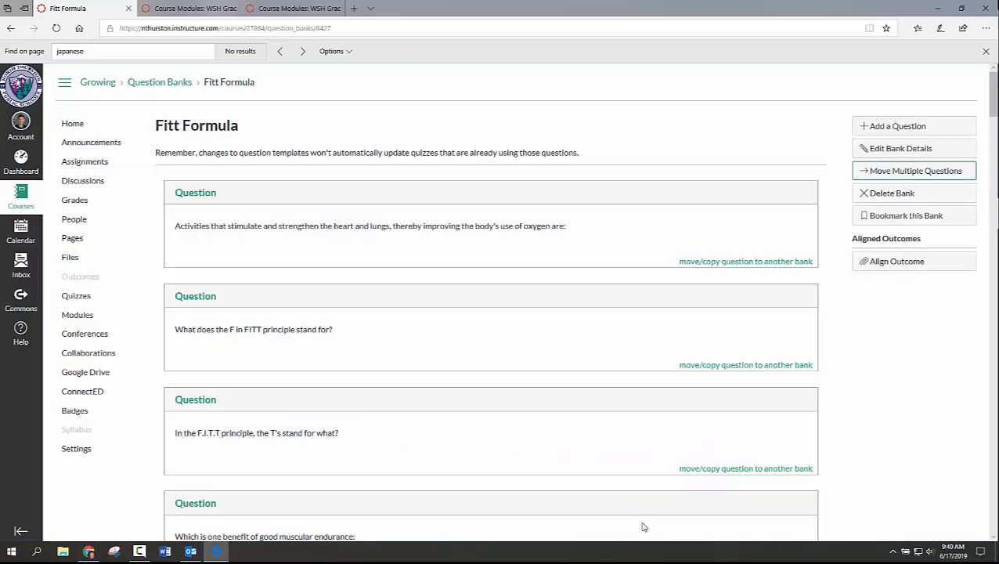
left_click(147, 84)
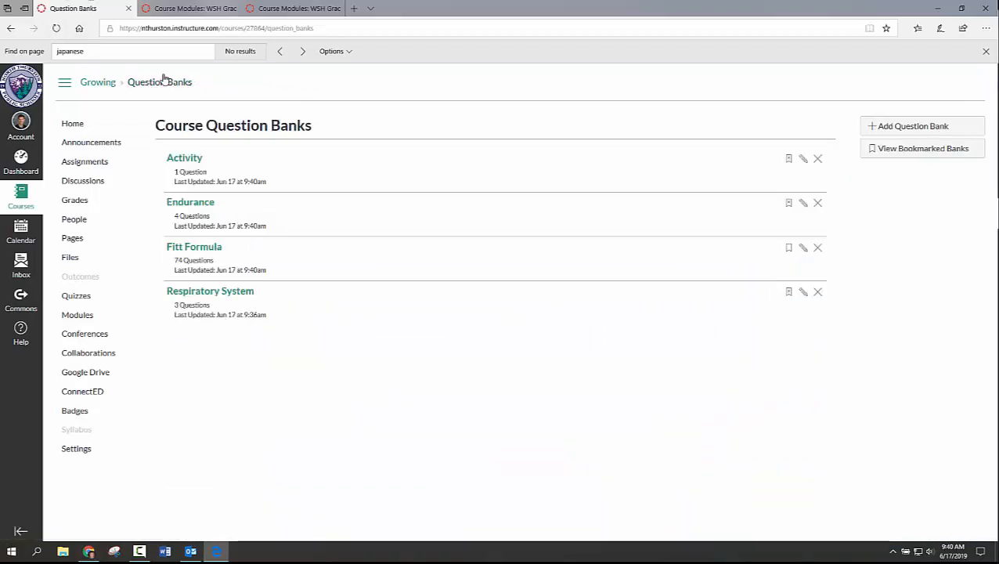